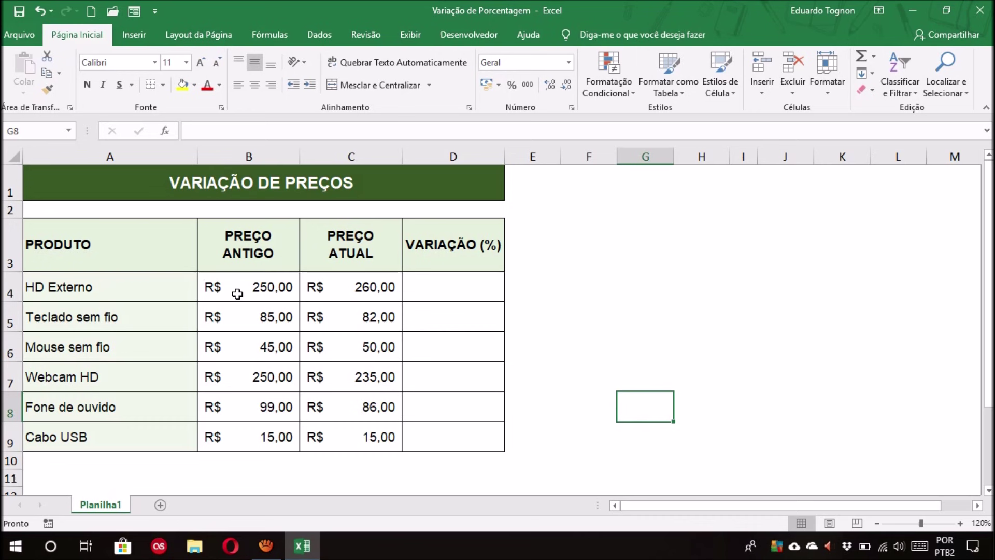
Review the old and current prices of HD Externo and Teclado sem fio in columns B and C.
left_click(233, 288)
left_click(368, 278)
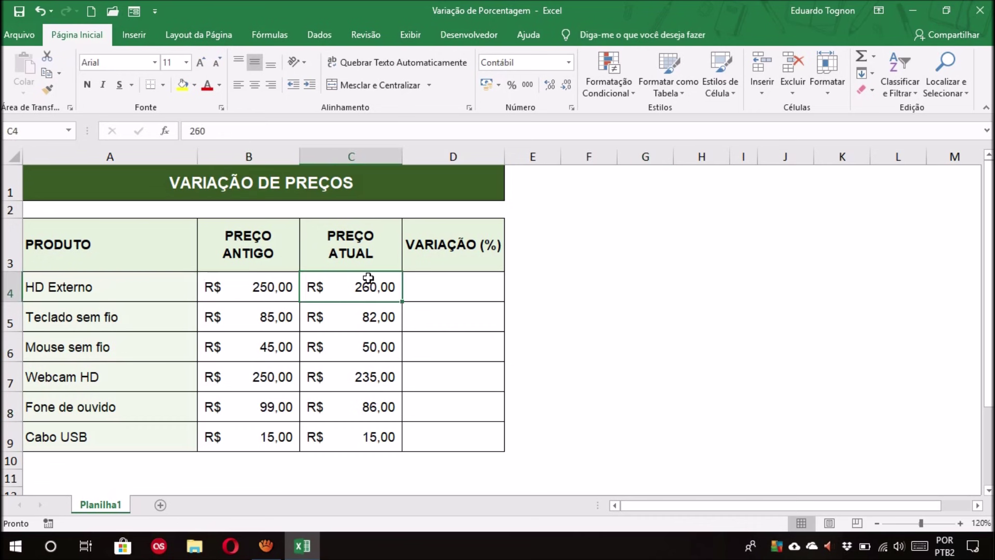
left_click(454, 281)
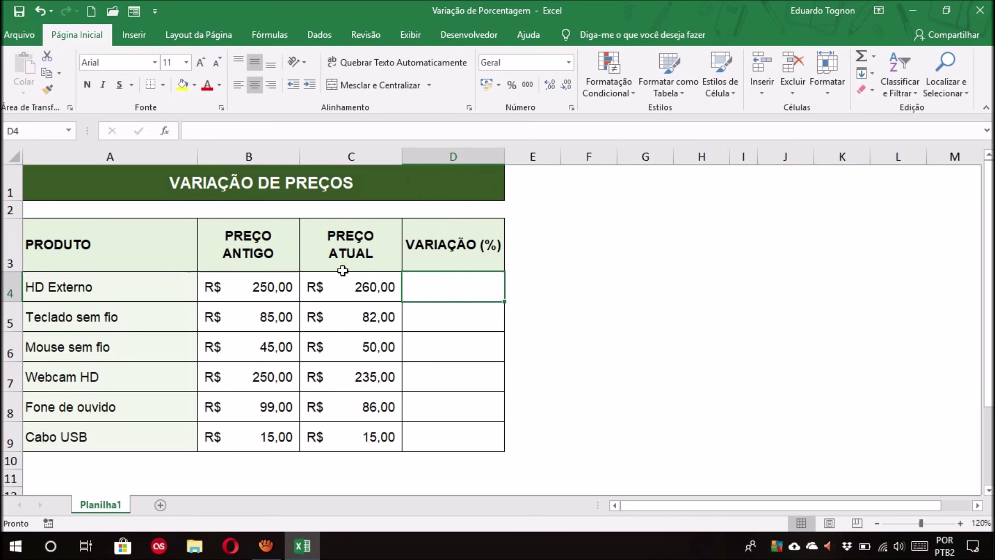
left_click(262, 293)
left_click(366, 287)
left_click(451, 287)
left_click(264, 288)
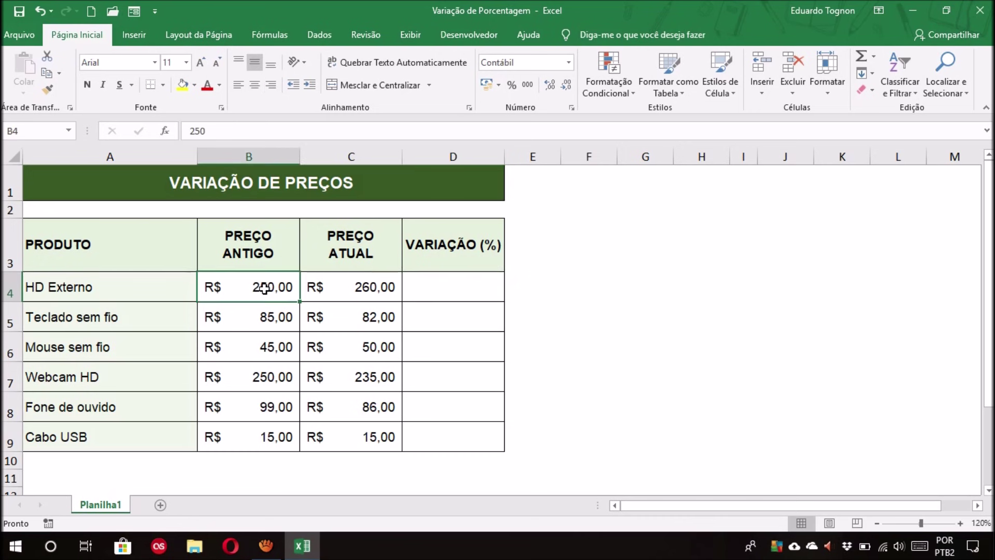
left_click(358, 280)
left_click(265, 292)
left_click(265, 318)
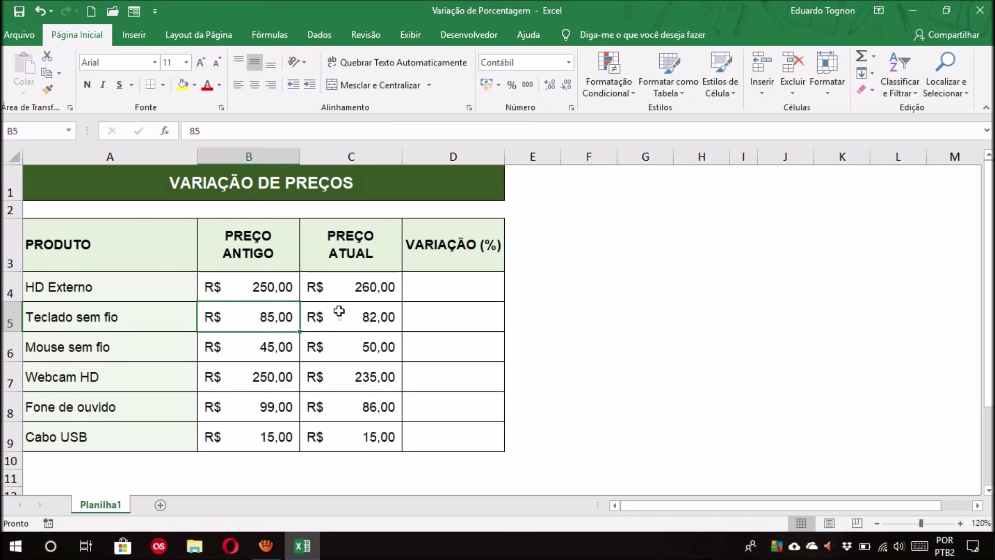
left_click(368, 315)
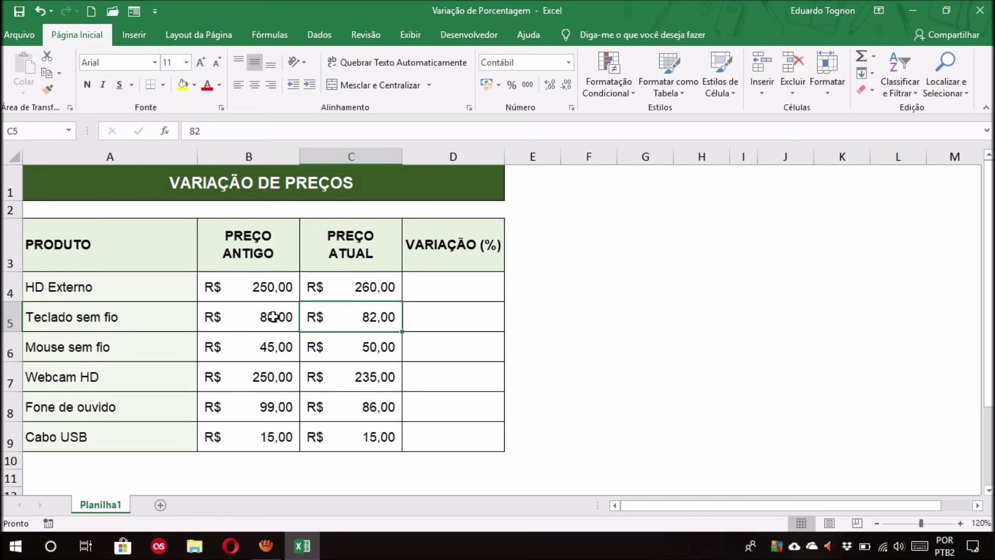
left_click(274, 319)
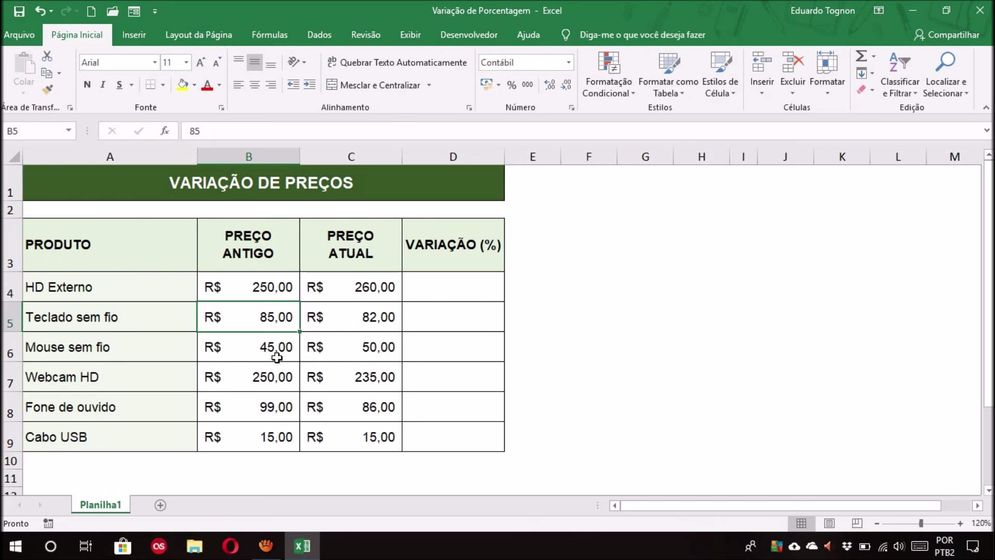
left_click_drag(247, 280, 228, 436)
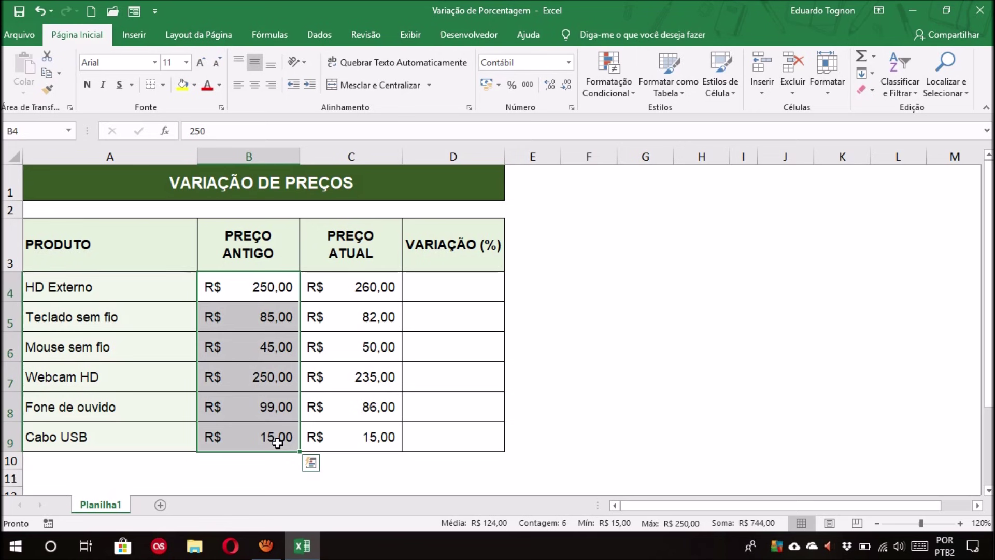
Compare the B4/C4 and B5/C5 prices and select D4 for the variation formula.
left_click(487, 275)
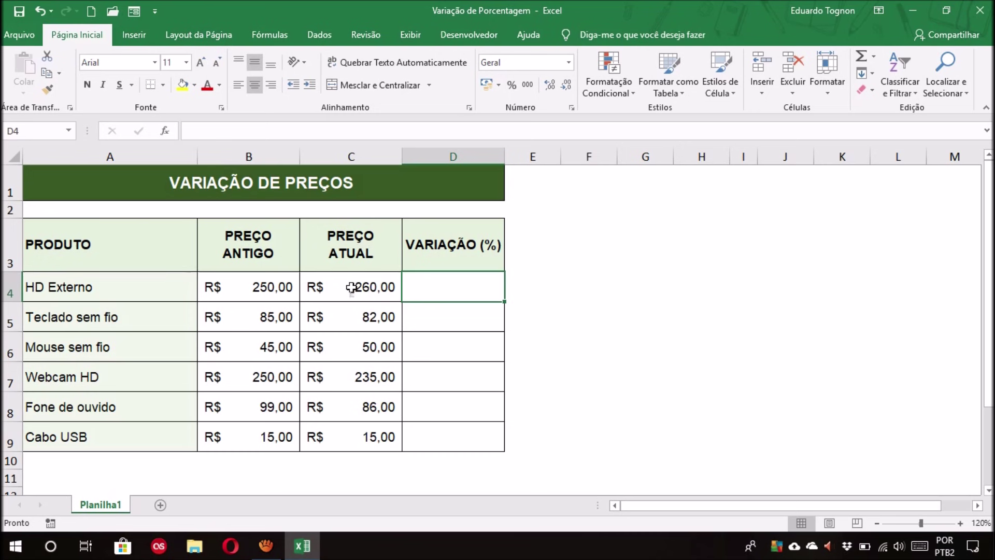
left_click(352, 287)
left_click(233, 283)
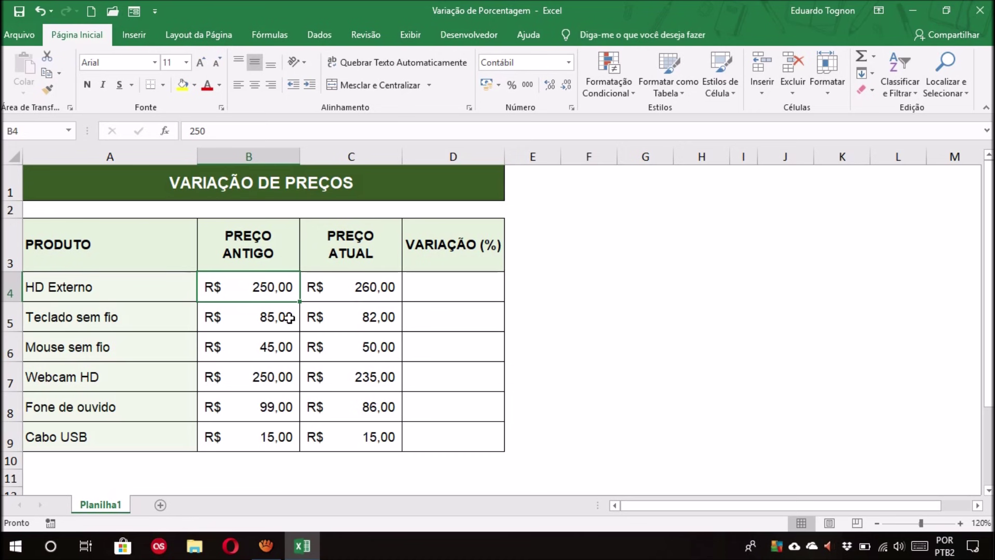
left_click(270, 318)
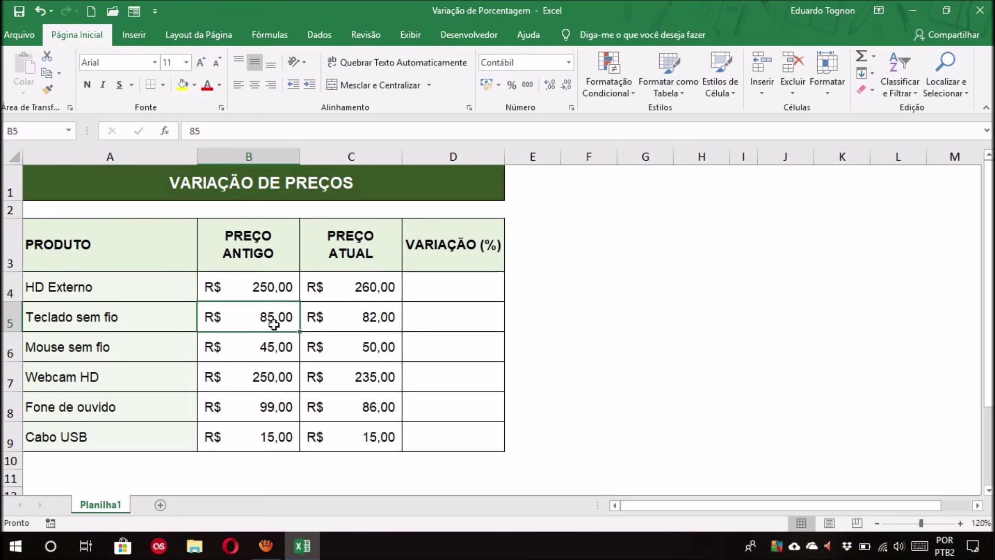
left_click(314, 319)
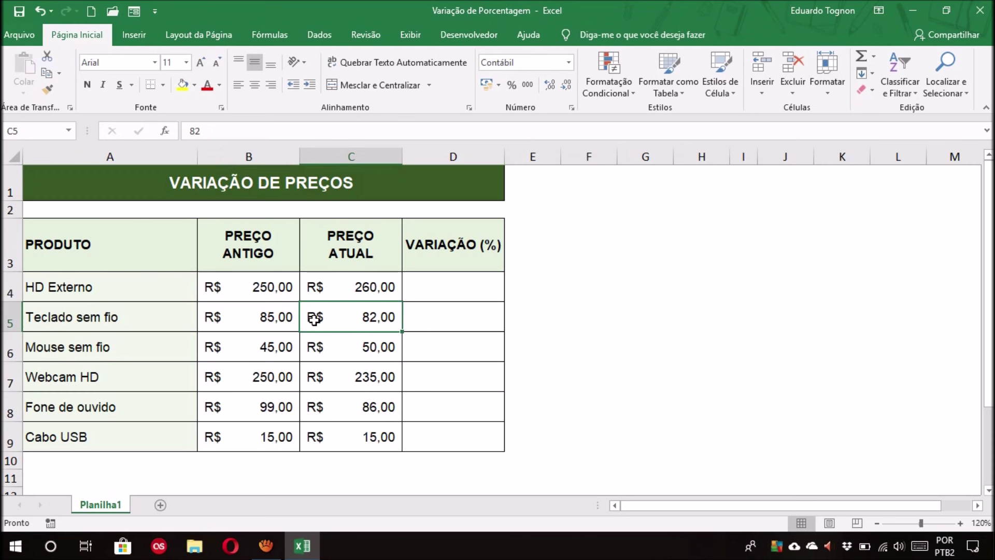
left_click(242, 283)
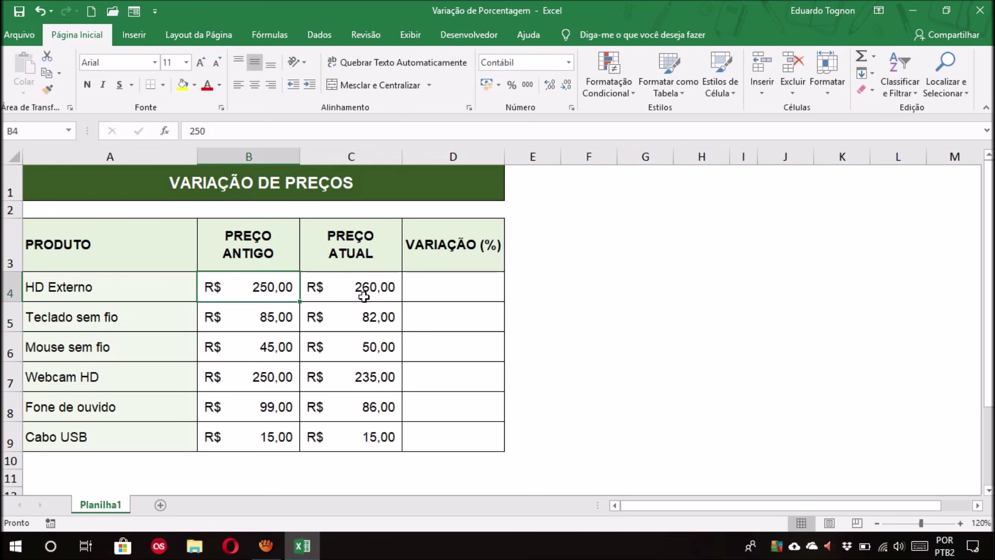
left_click(431, 289)
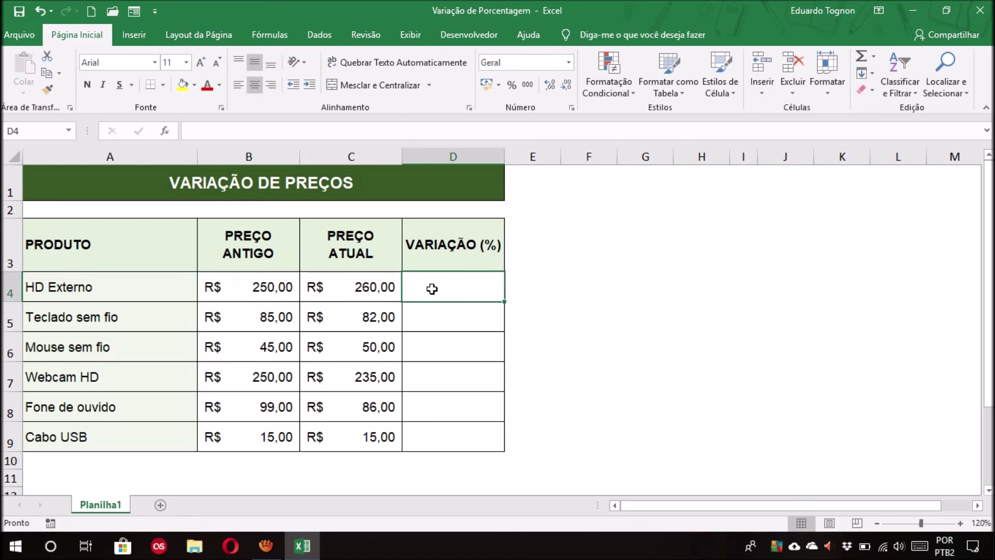
Start the D4 formula as =C4-B4/ using the current and old prices.
type("=")
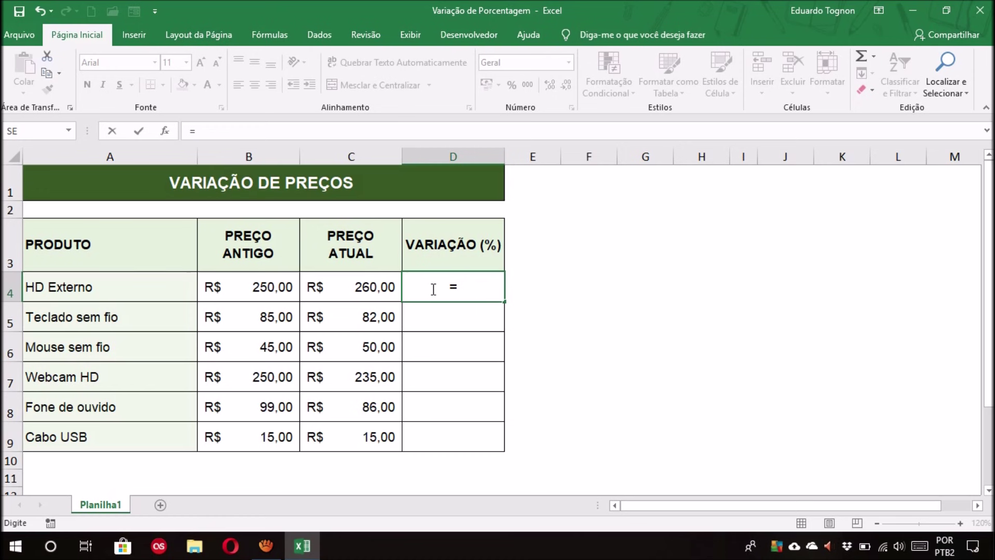
left_click(380, 288)
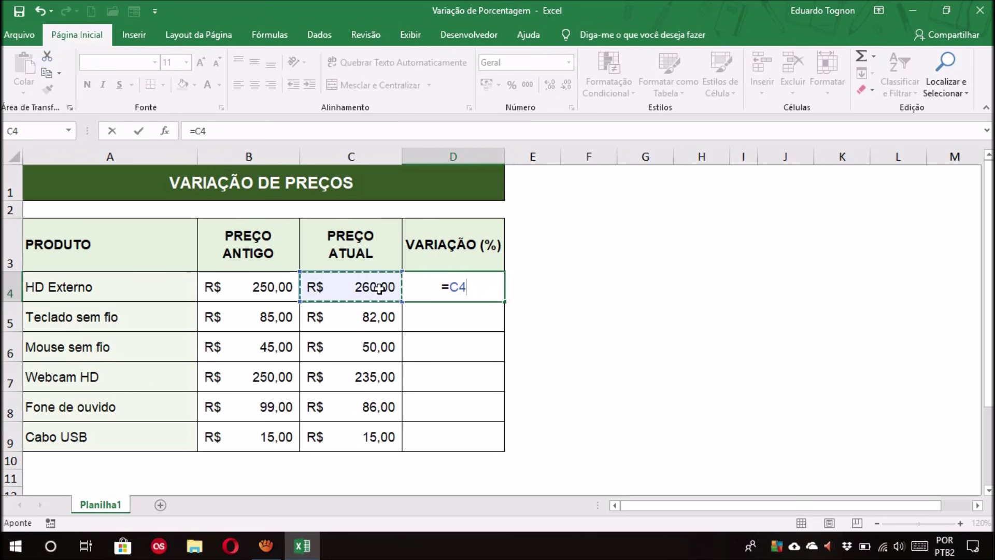
type("-")
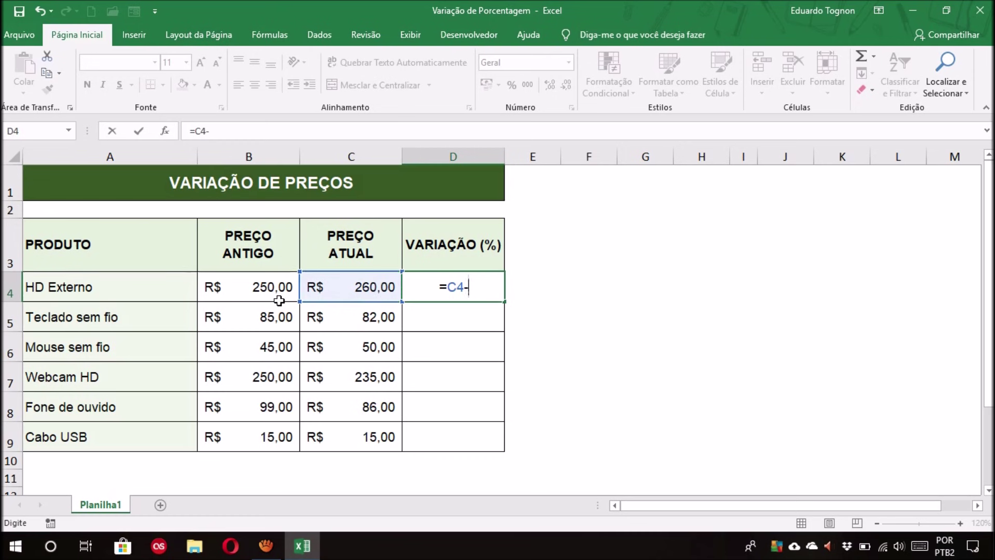
left_click(279, 301)
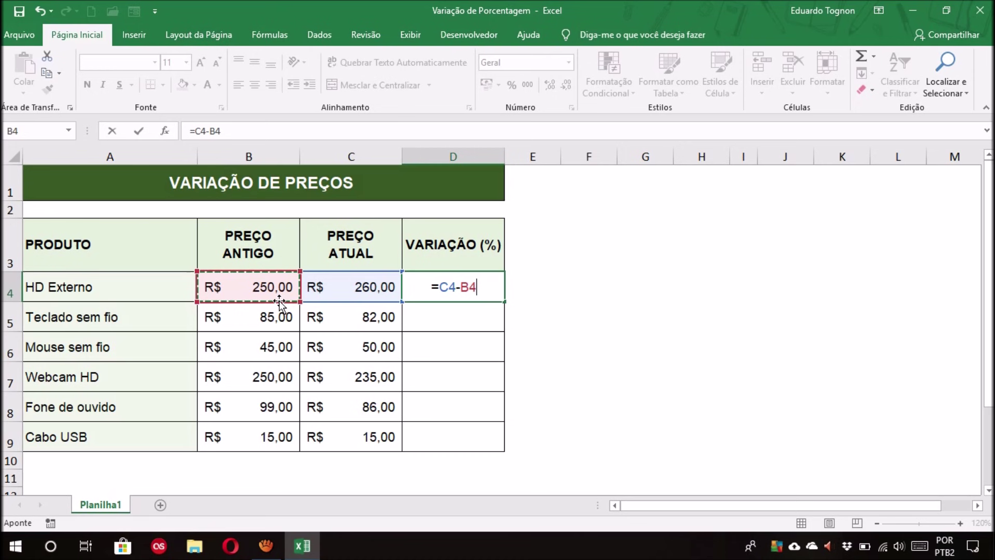
type("/")
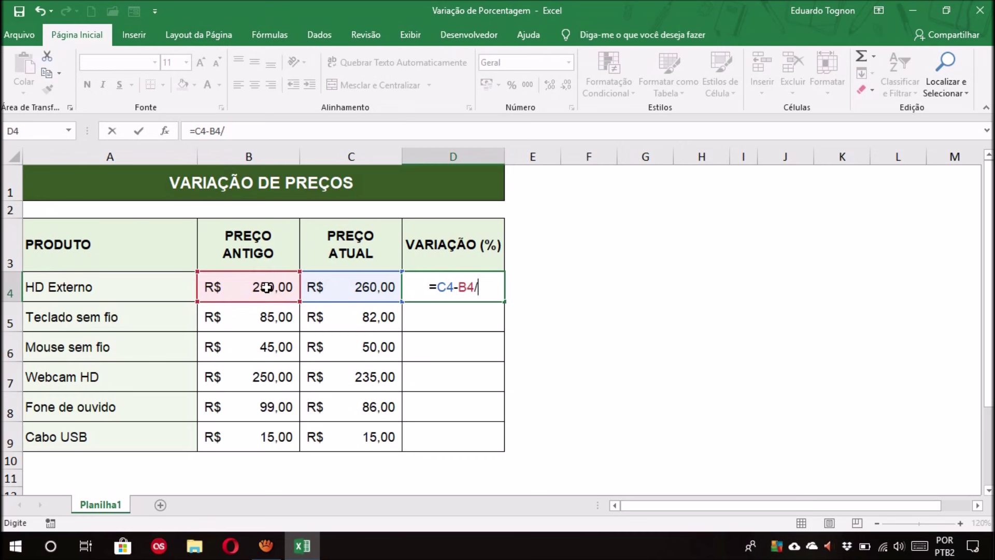
Add the old price B4 as the divisor in the D4 formula.
left_click(267, 286)
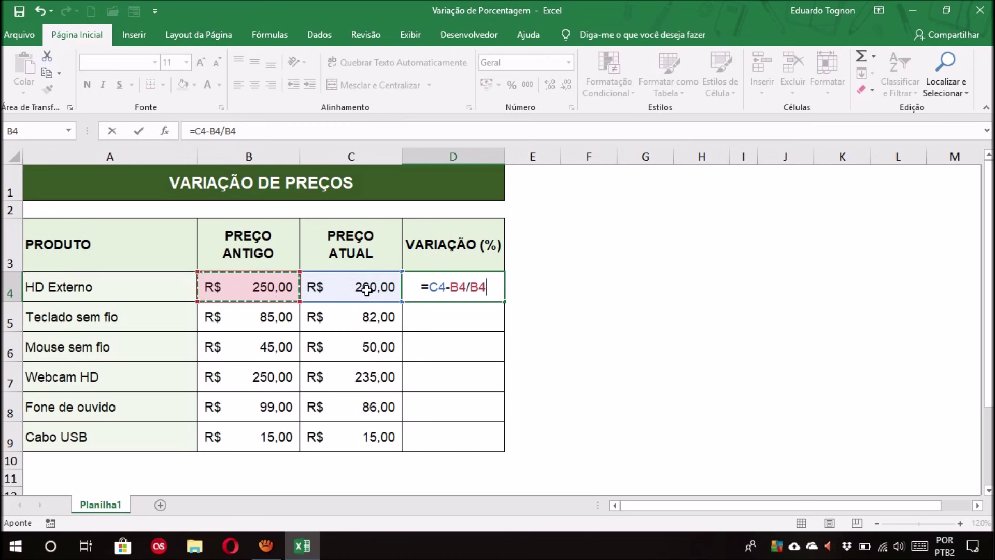
Wrap C4-B4 in parentheses so D4 reads =(C4-B4)/B4, then confirm it.
left_click(432, 284)
type("(")
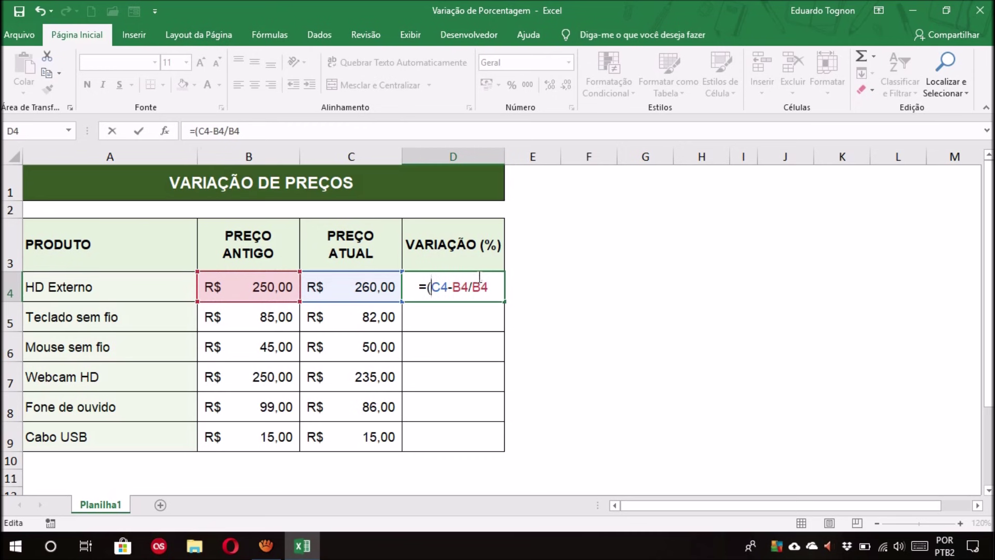
left_click(468, 285)
type(")")
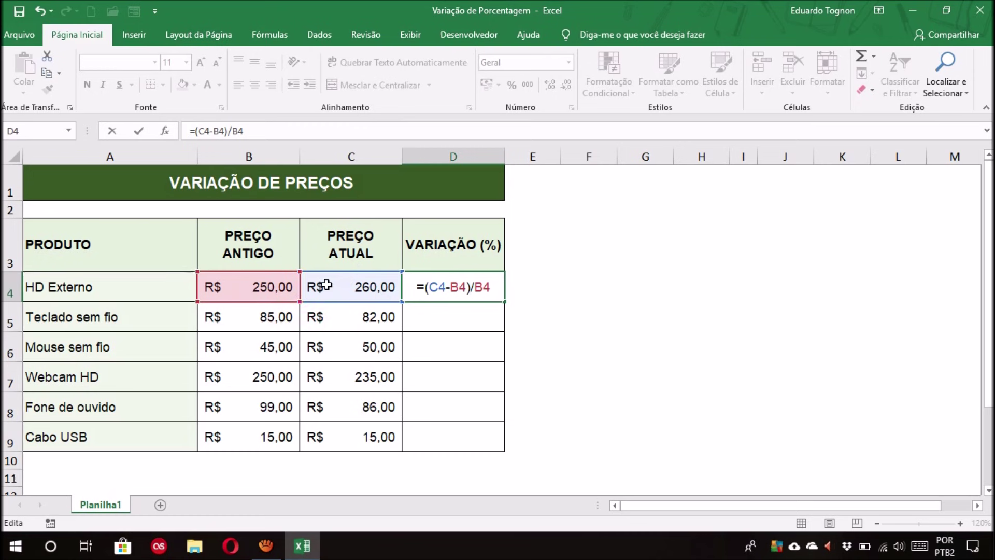
key("Return")
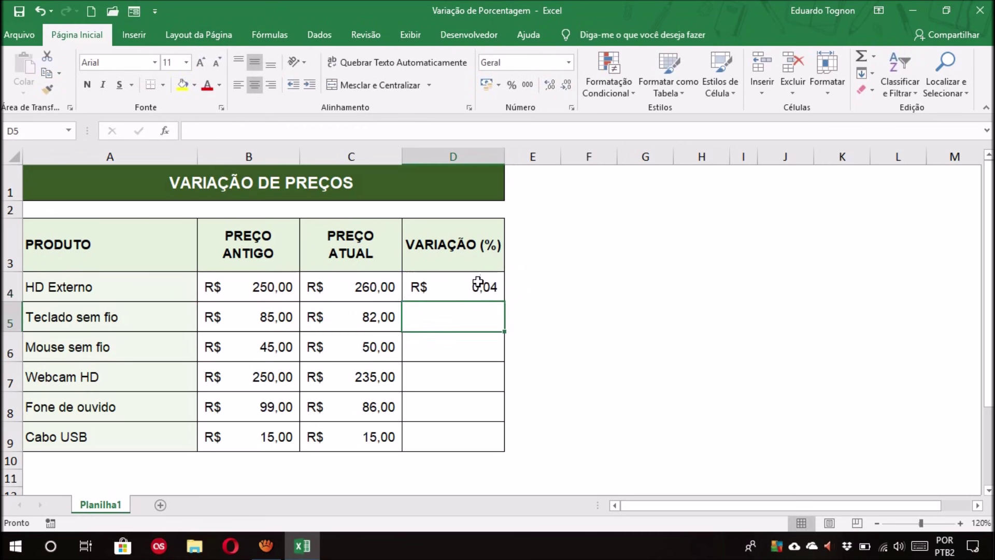
left_click(455, 270)
key("Down")
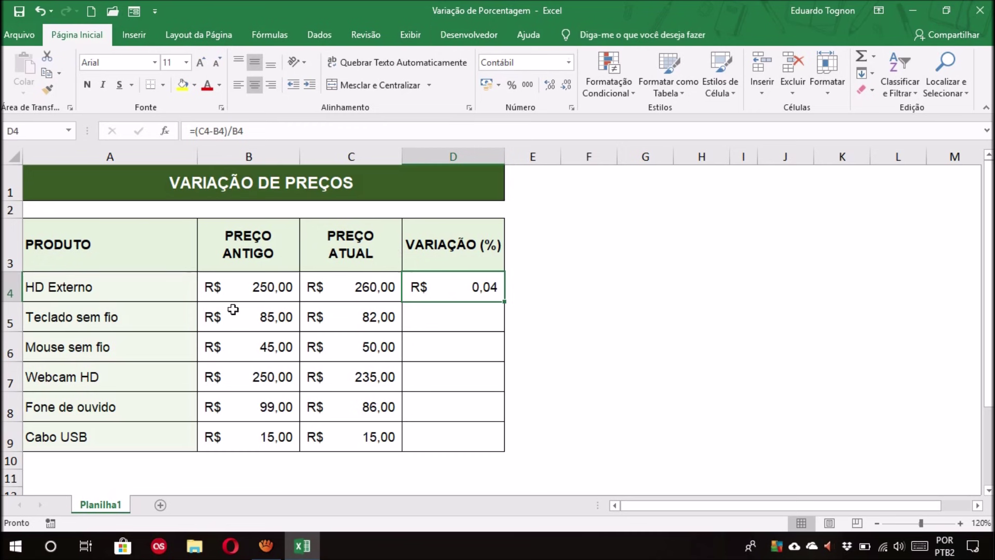
left_click(236, 283)
left_click_drag(352, 285, 356, 284)
left_click(444, 285)
Change D4's number format from currency to Geral, showing 0,04.
left_click(564, 58)
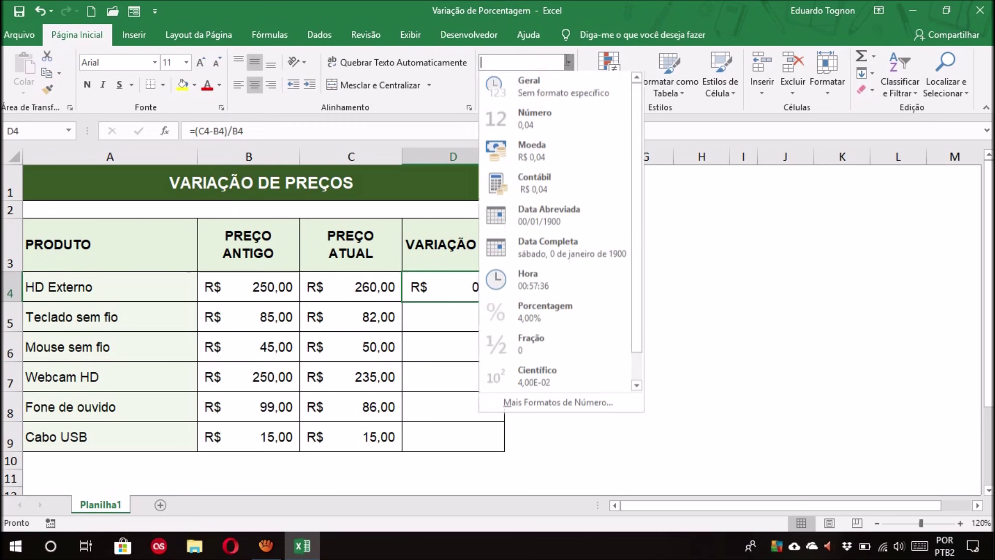
left_click(521, 83)
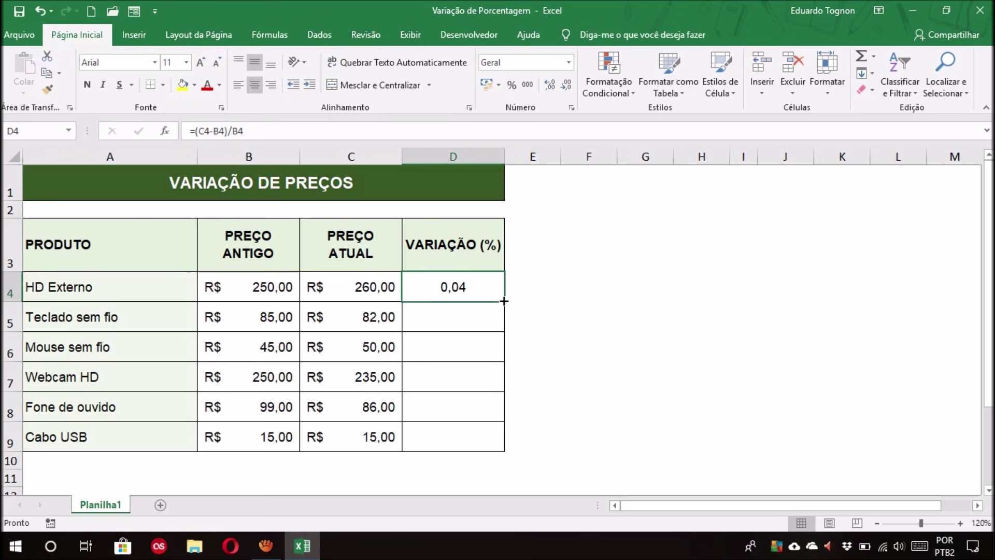
left_click_drag(503, 301, 500, 443)
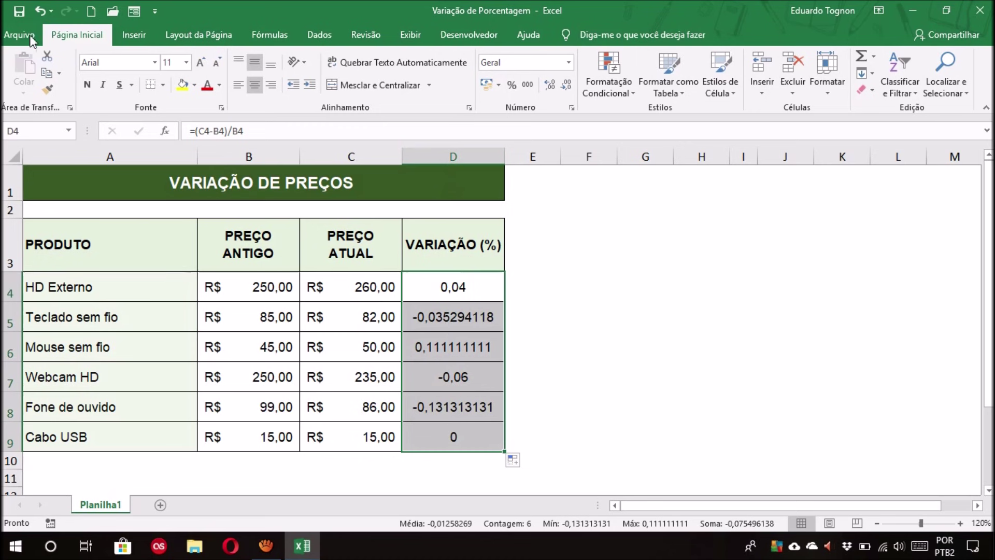
Undo the dragged fill and auto-fill D4's formula down to D9.
key("ctrl+z")
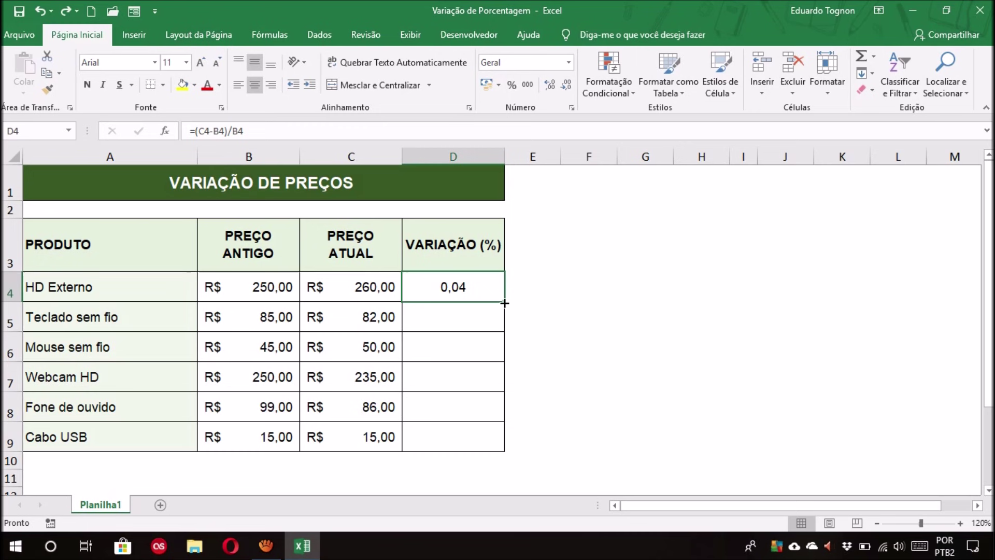
double_click(504, 302)
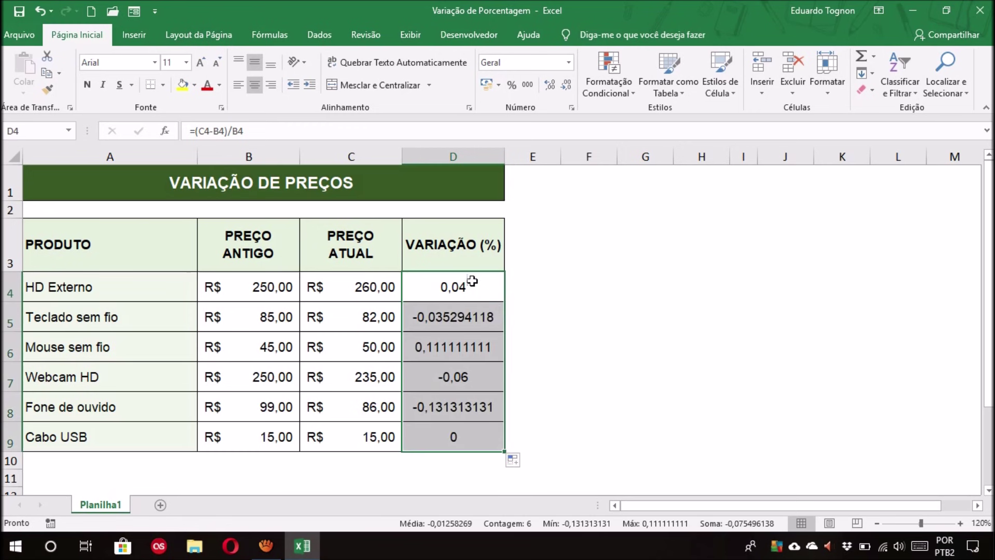
left_click(550, 405)
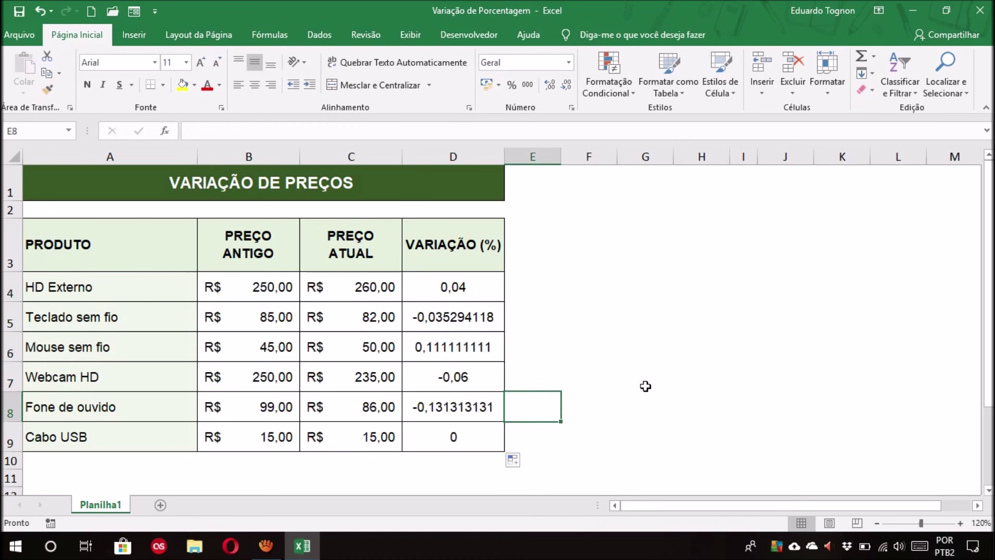
Format D4:D9 as Porcentagem, showing values like 4,00% and -13,13%.
left_click(471, 285)
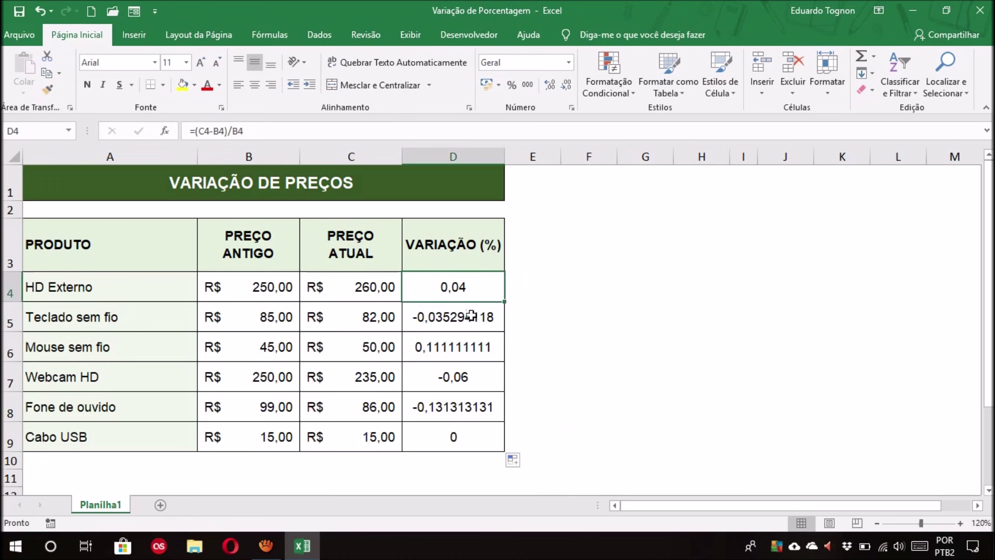
left_click_drag(471, 294, 465, 432)
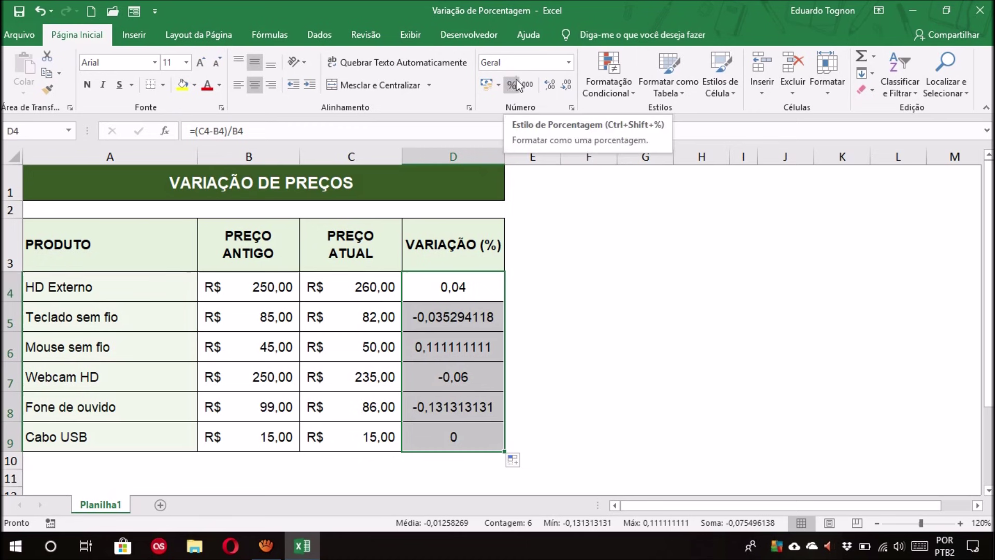
left_click(568, 63)
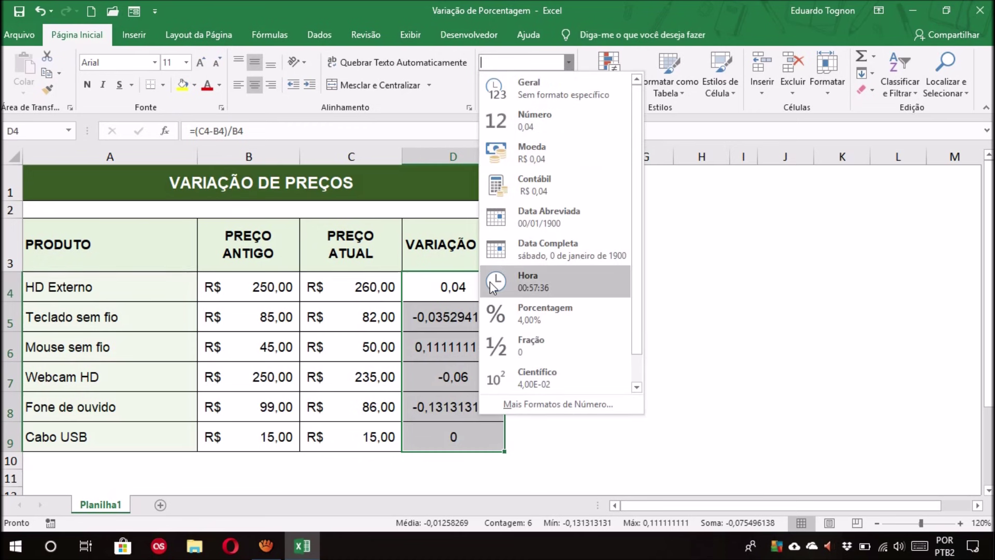
left_click(534, 309)
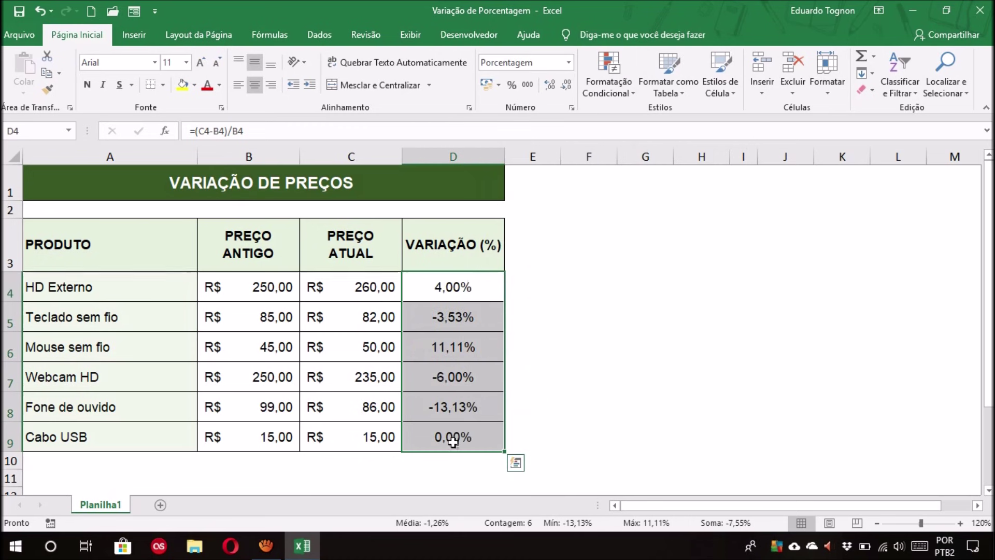
left_click(611, 402)
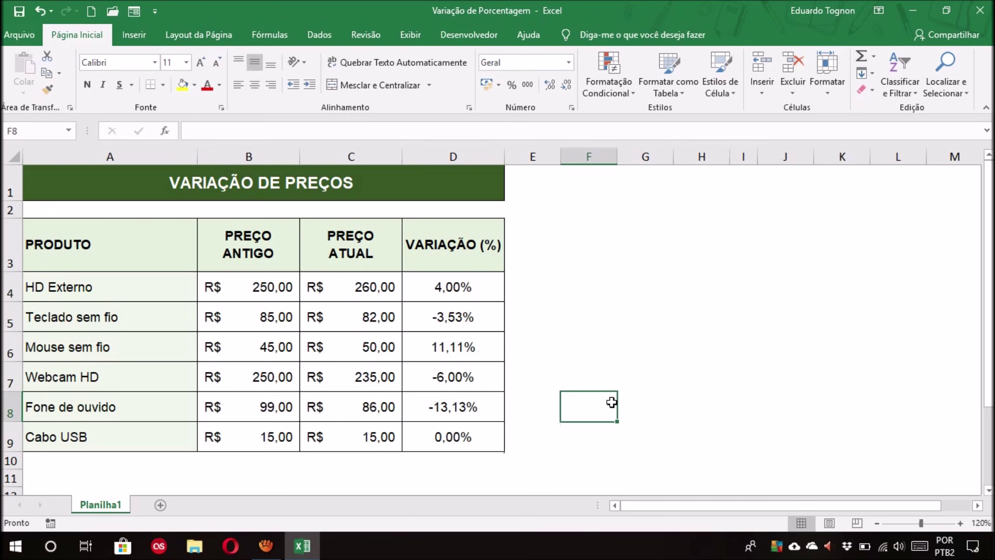
left_click(257, 313)
left_click(337, 317)
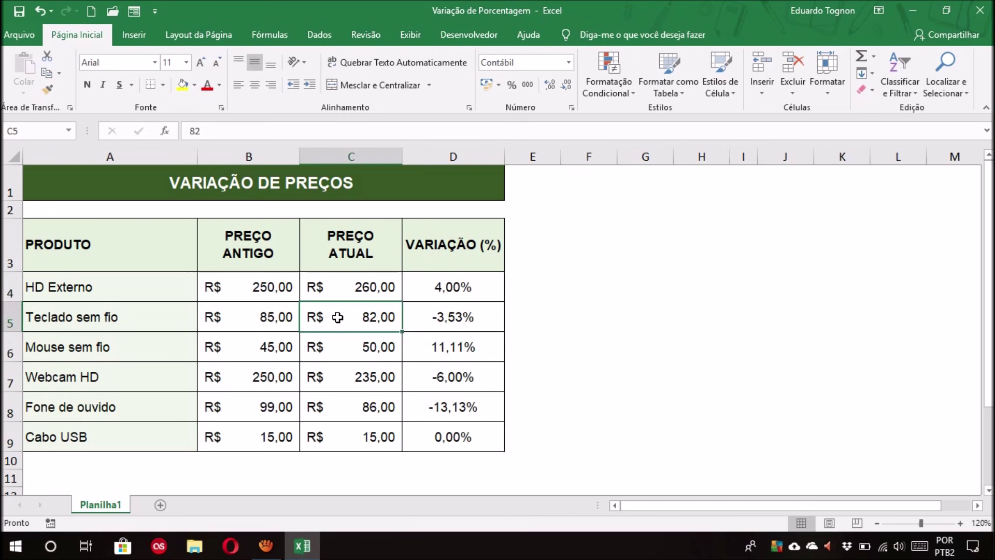
left_click(458, 316)
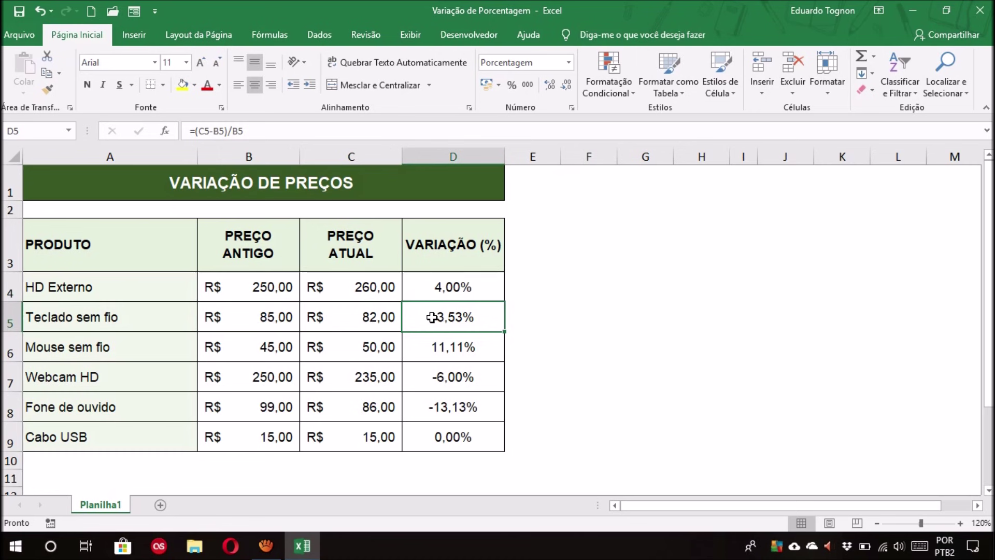
left_click(226, 406)
left_click(331, 406)
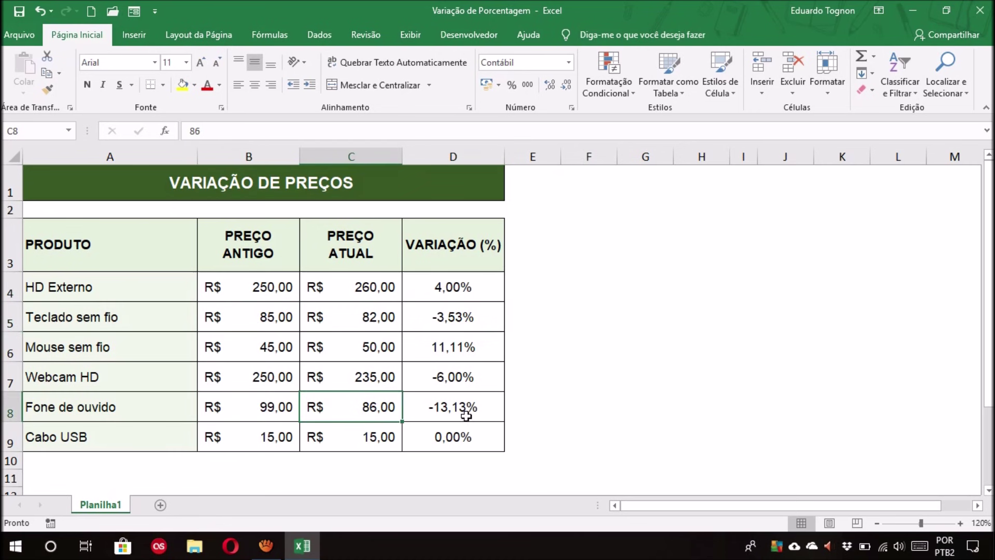
left_click(466, 414)
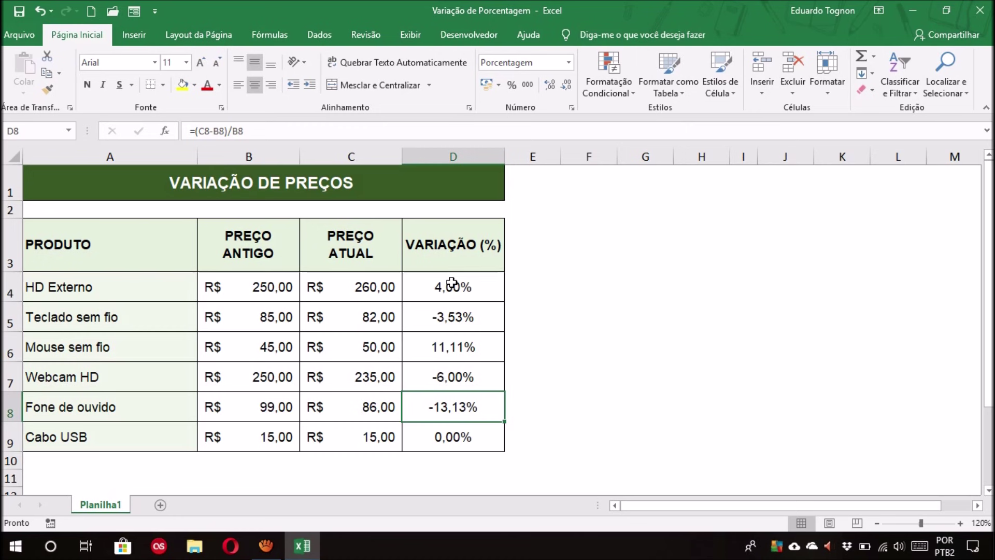
left_click_drag(452, 282, 437, 444)
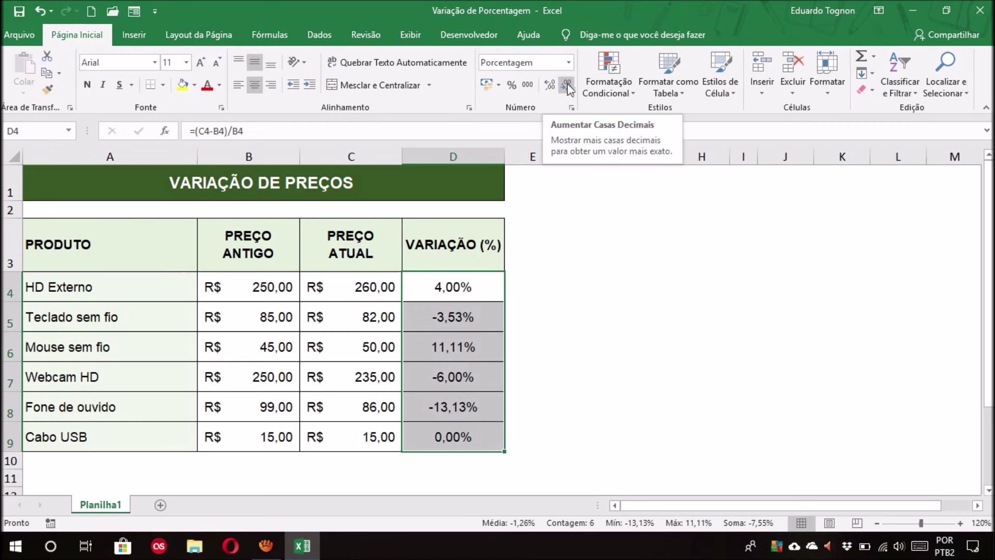
Set the column D percentages to one decimal place, like 4,0%.
left_click(550, 86)
left_click(550, 86)
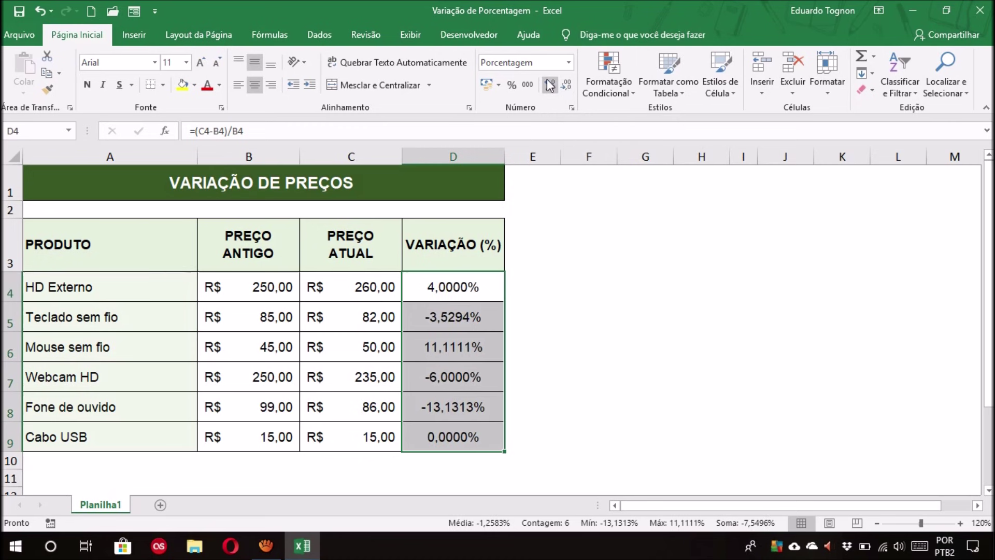
left_click(567, 85)
left_click(567, 85)
left_click(567, 85)
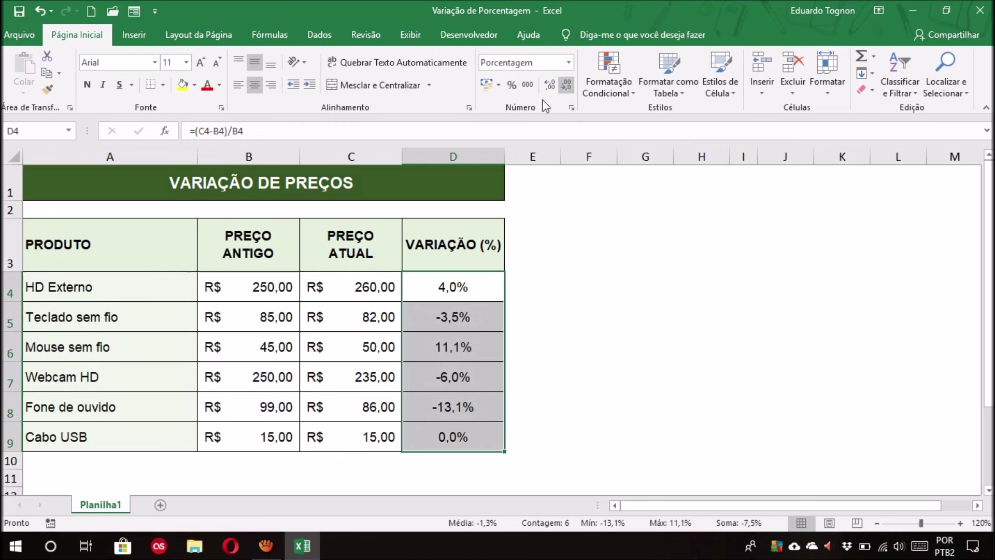
left_click(588, 373)
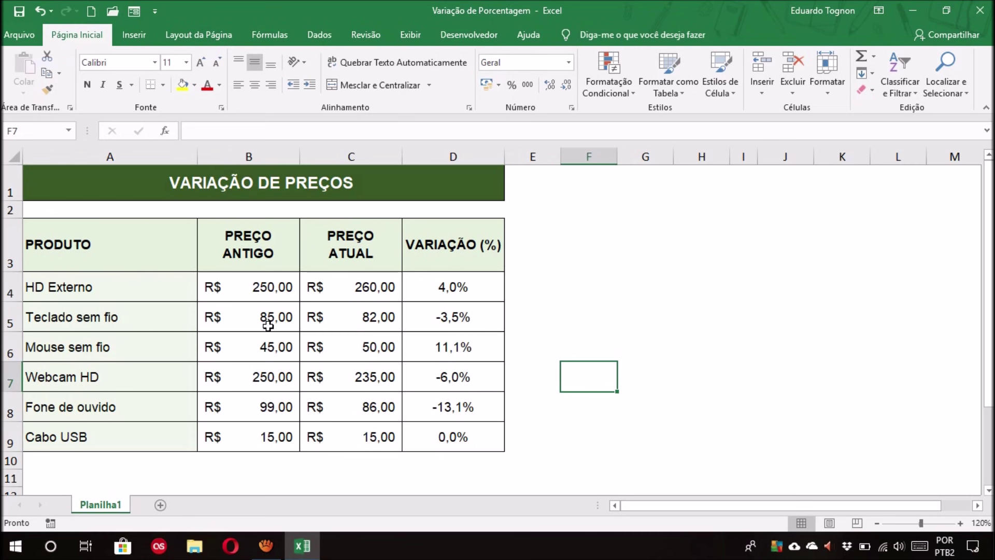
Copy Planilha1 to the end as Planilha1 (2) with Criar uma cópia checked.
right_click(118, 513)
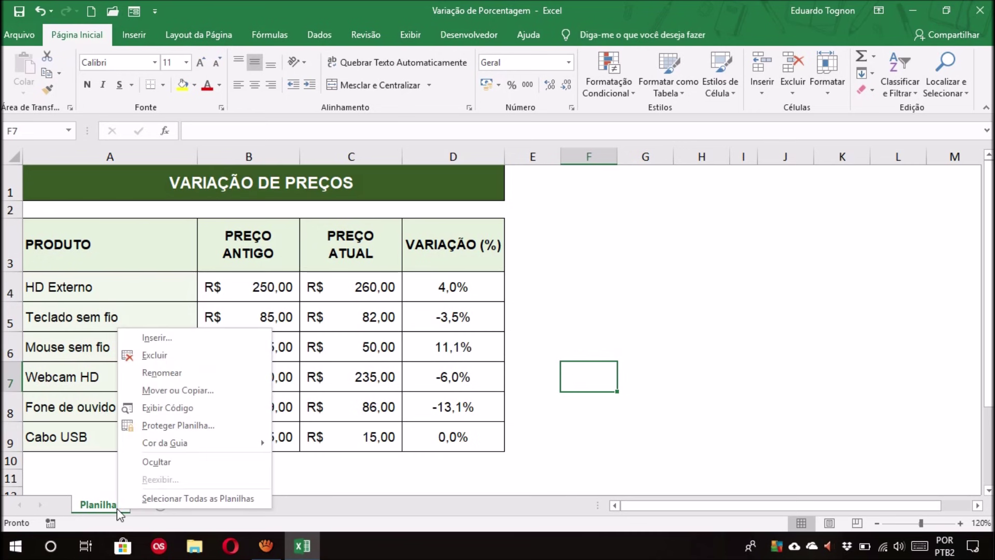
left_click(156, 390)
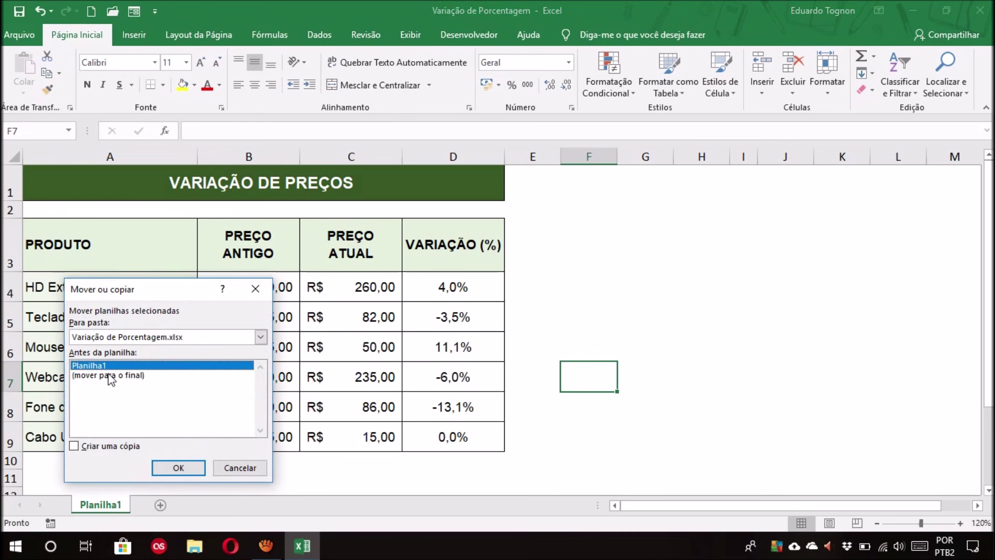
left_click(111, 375)
left_click(110, 446)
left_click(164, 469)
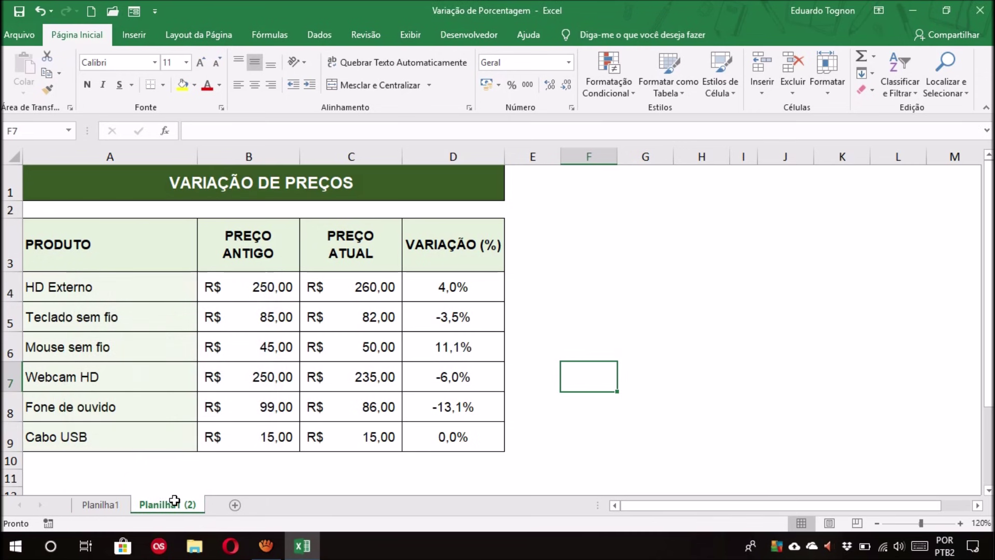
left_click_drag(462, 285, 455, 431)
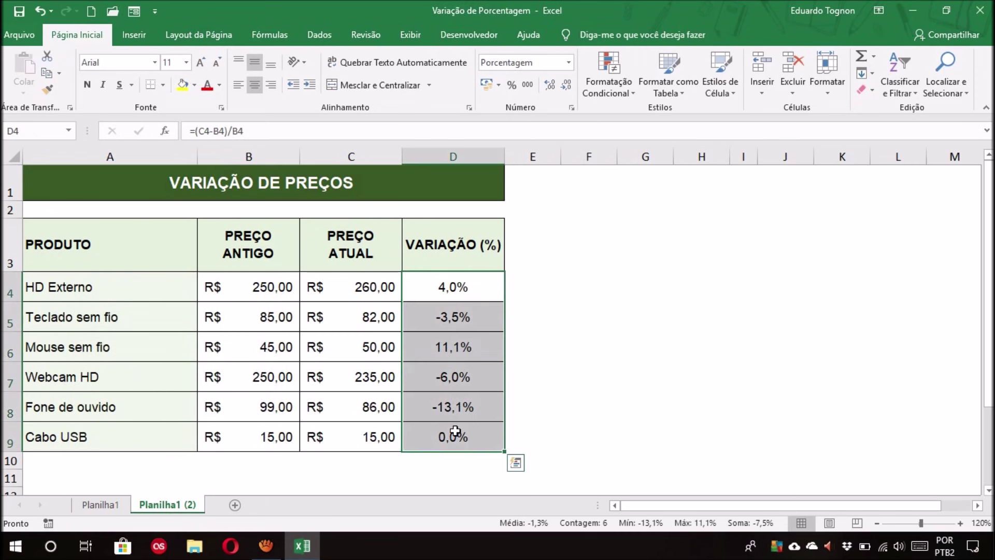
key("Delete")
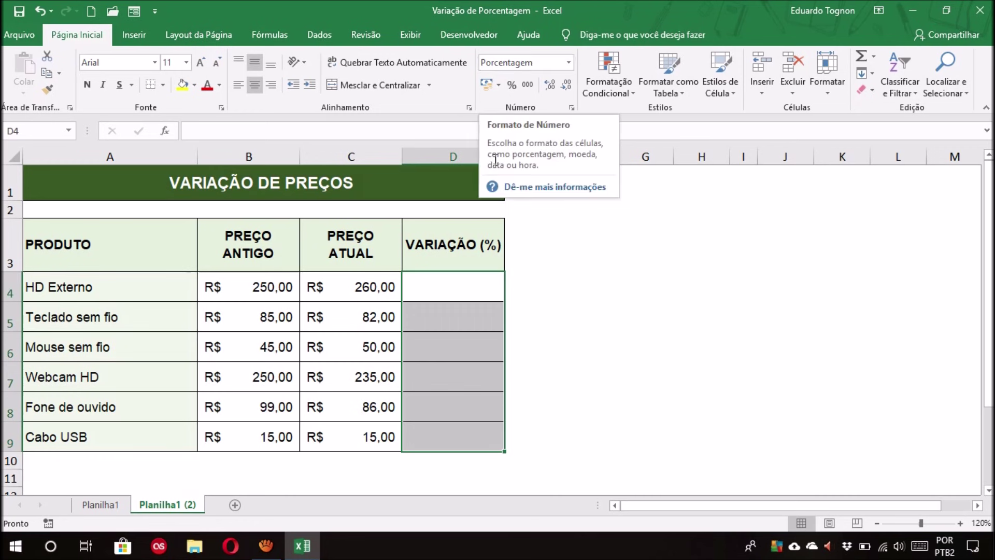
left_click(452, 281)
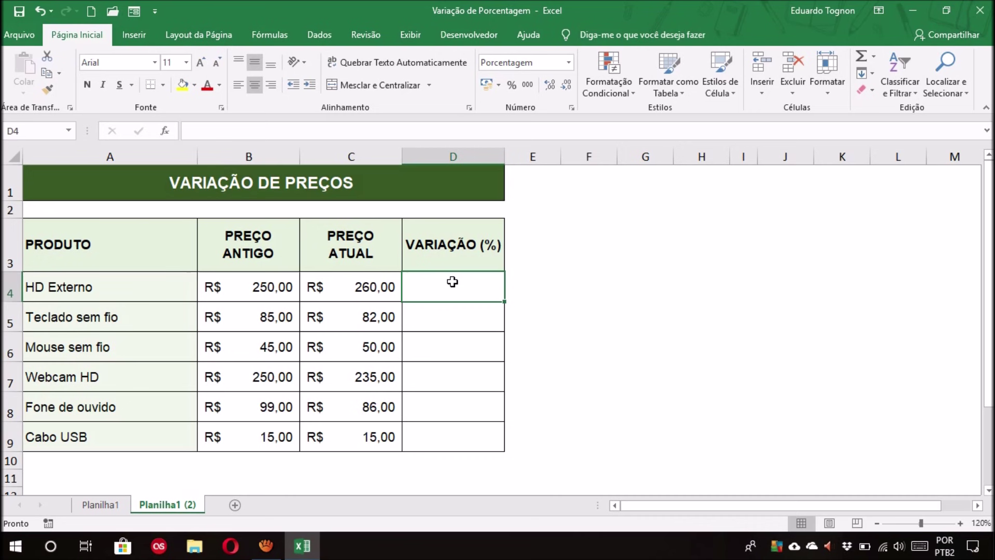
Enter =C4/B4-1 in D4 of Planilha1 (2) and switch into Edit mode.
type("=")
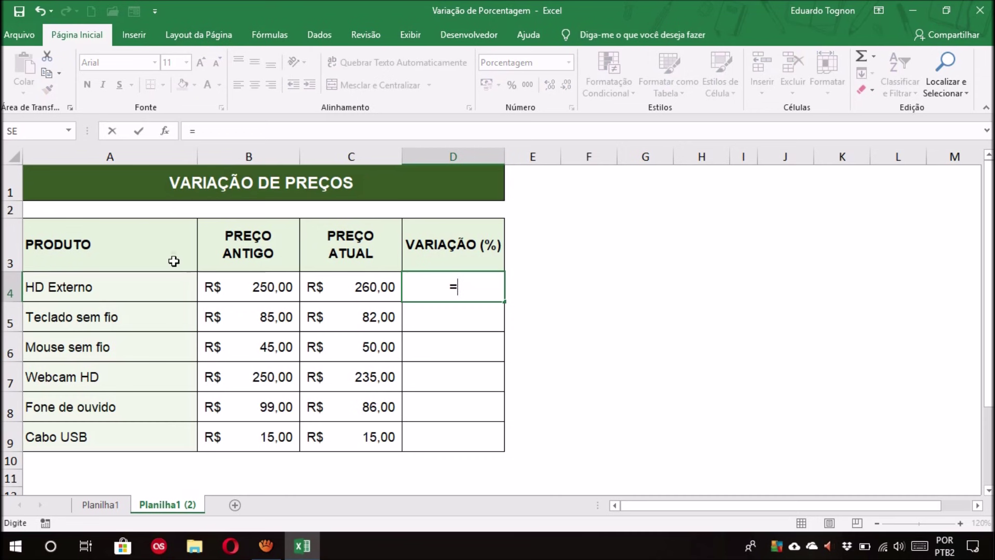
left_click(373, 289)
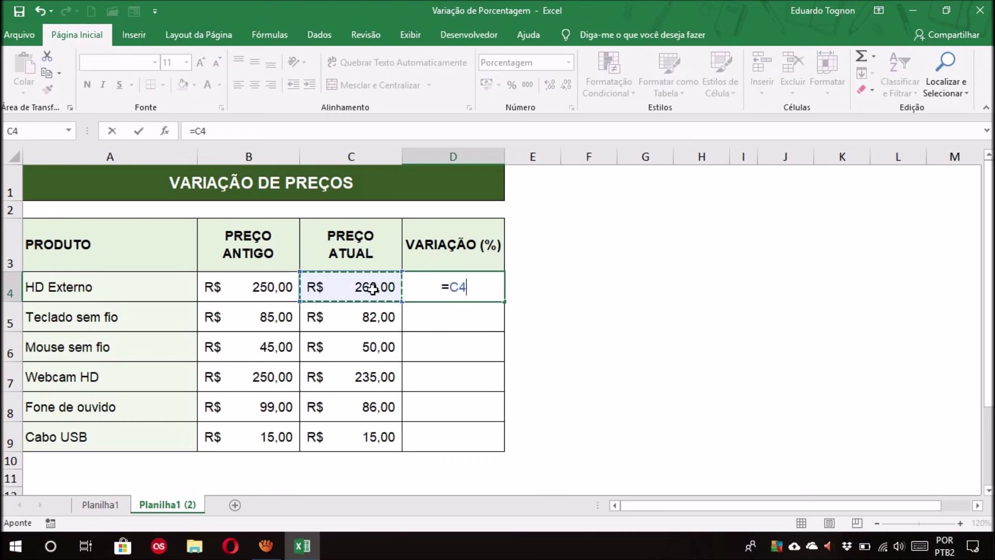
type("/")
left_click(278, 281)
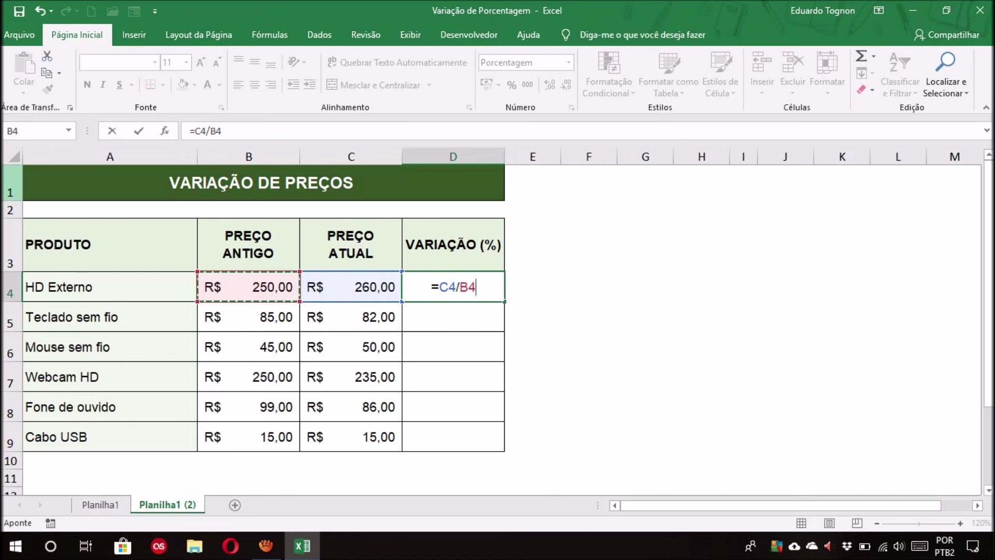
type("-1")
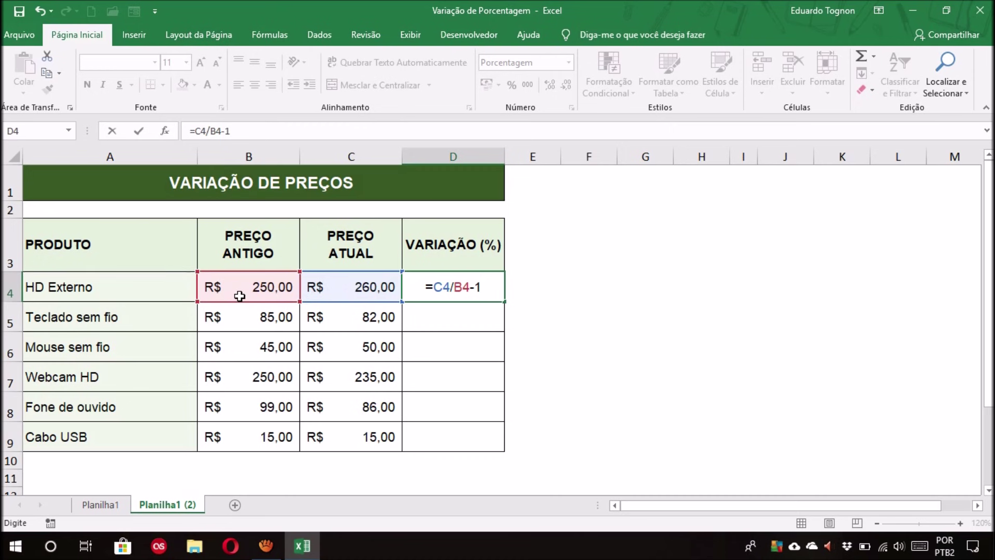
key("F2")
Confirm D4, then test it as =C4/B4 alone, which shows 104,0%.
key("Return")
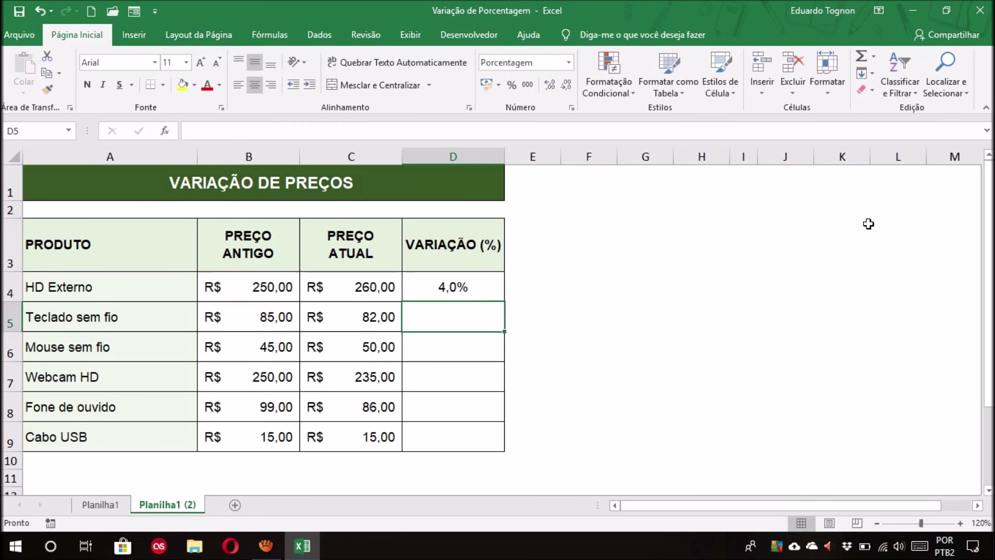
left_click(480, 292)
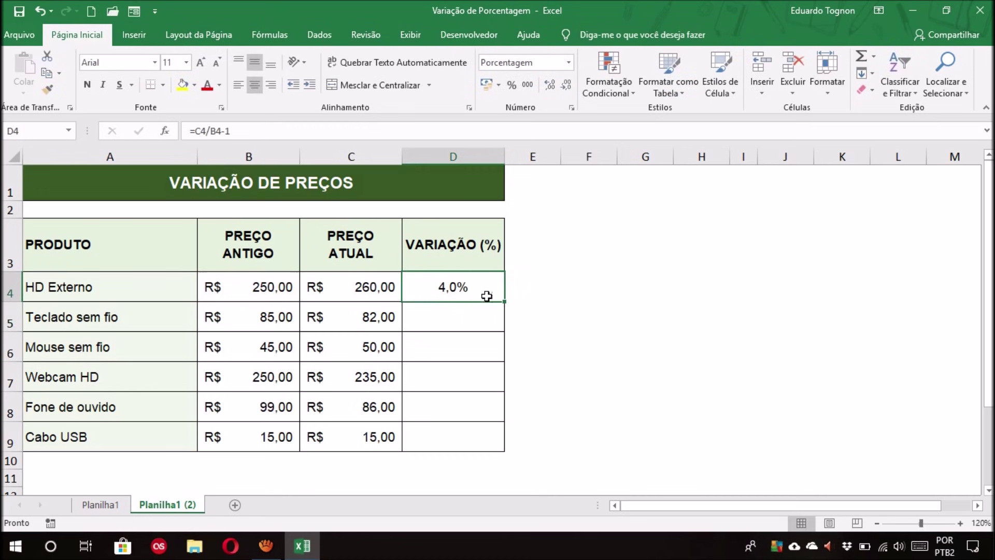
double_click(480, 293)
key("BackSpace")
key("BackSpace")
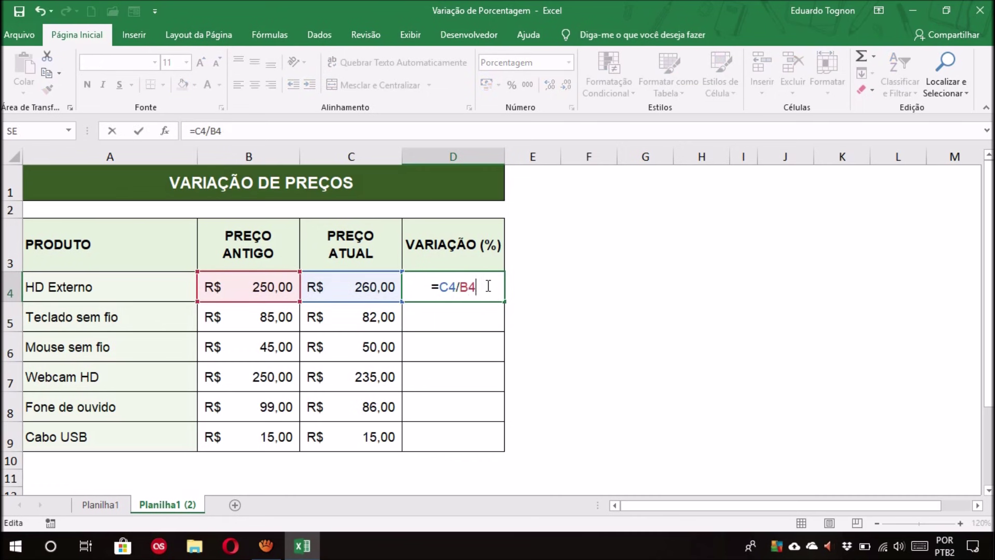
key("Return")
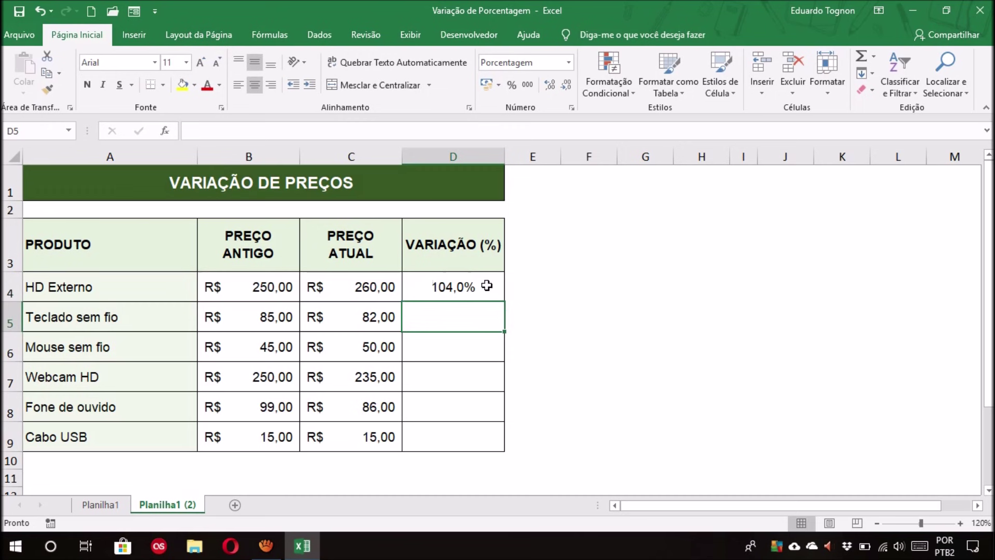
left_click(487, 286)
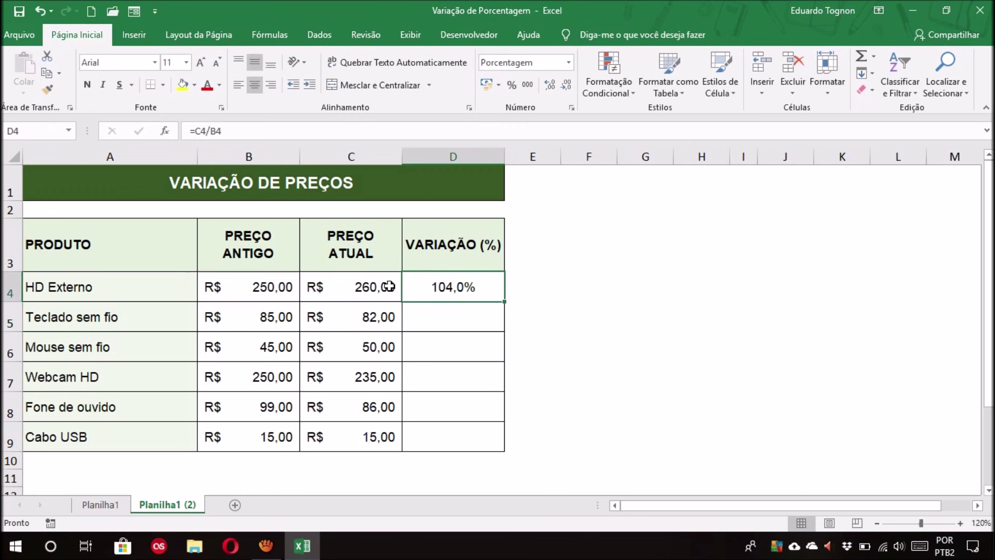
left_click(388, 286)
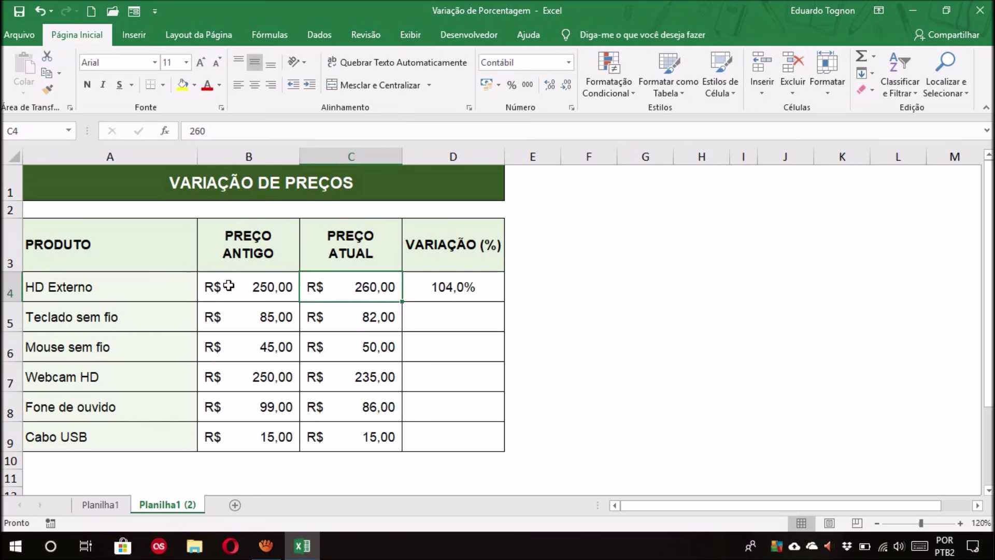
left_click(486, 281)
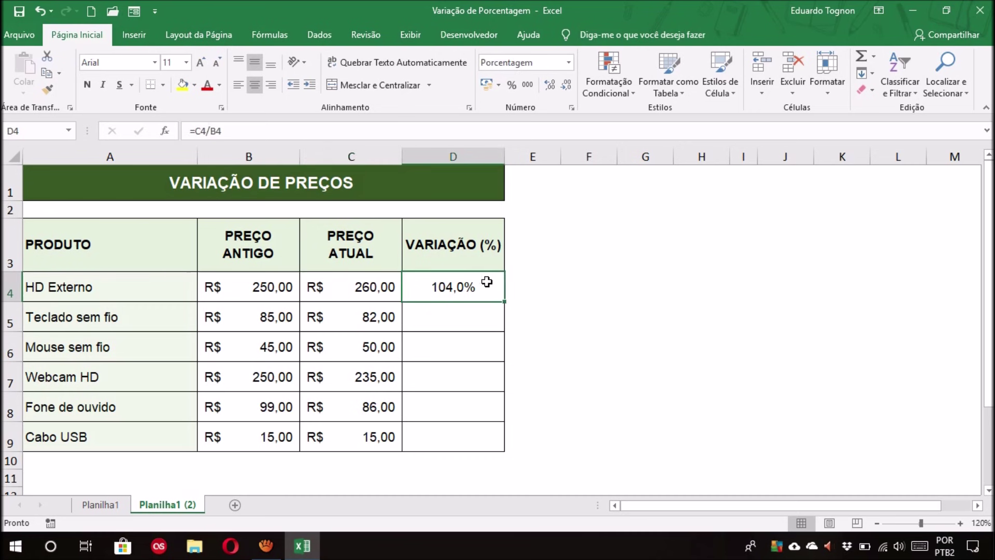
Restore =C4/B4-1 in D4 and fill it down to D9.
double_click(451, 284)
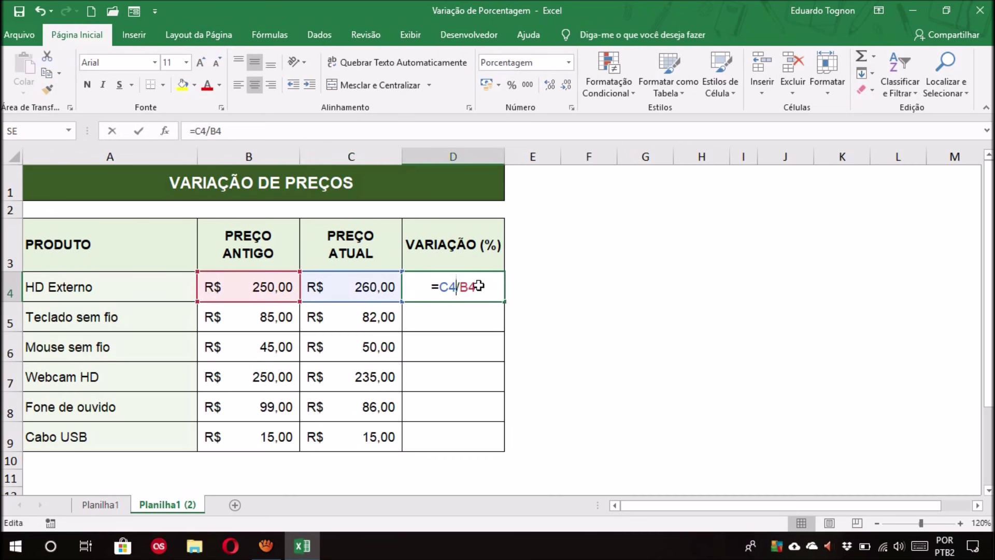
type("-1")
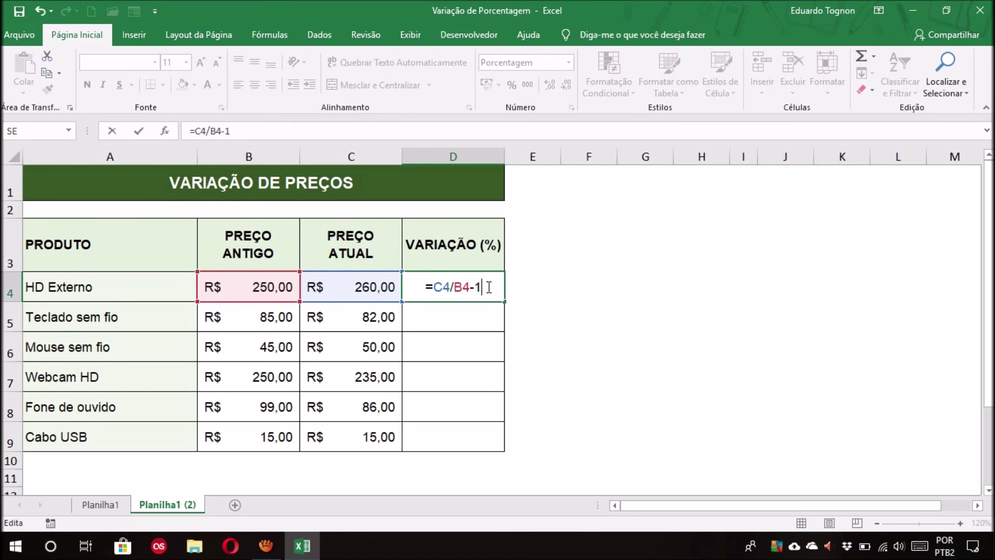
key("Return")
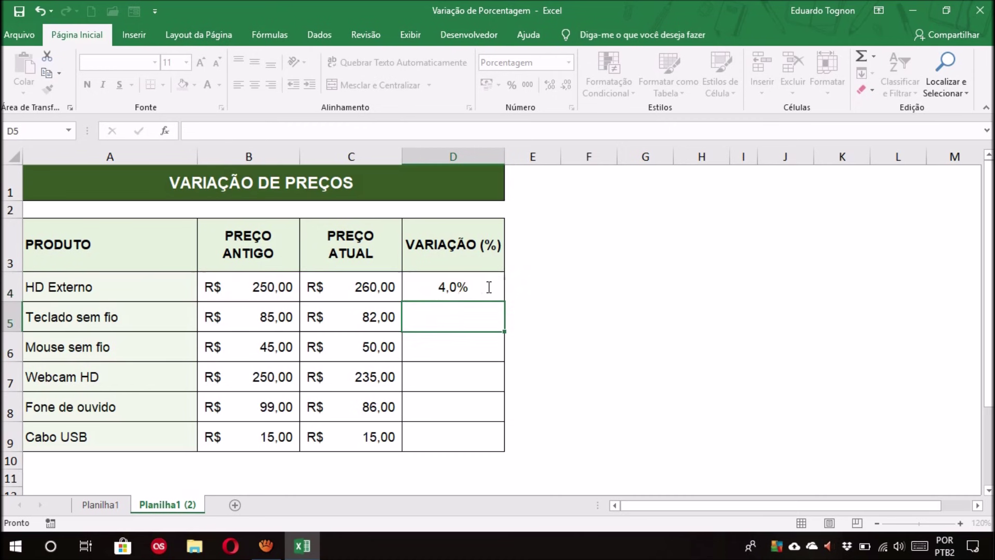
left_click(487, 286)
left_click_drag(504, 302, 511, 452)
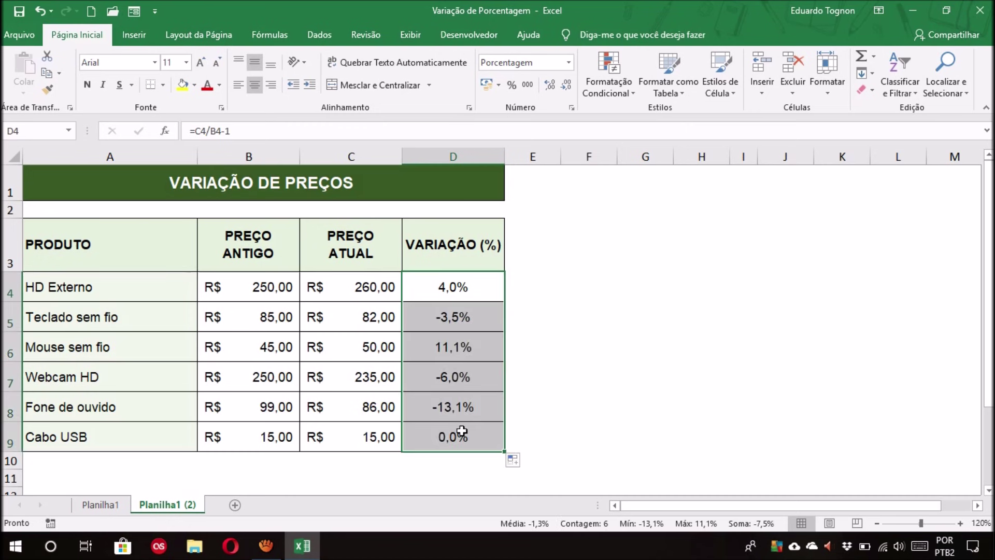
left_click(566, 376)
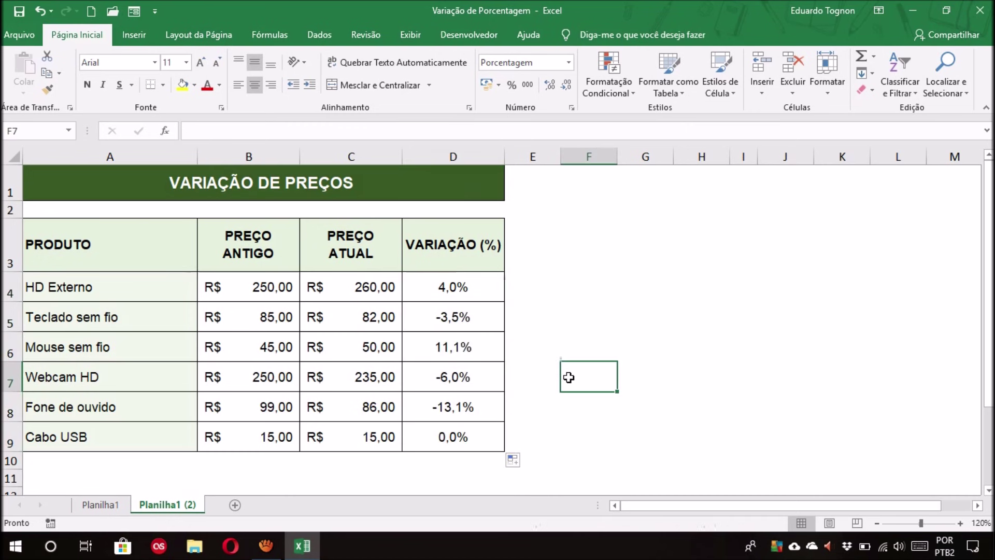
Compare with Planilha1, then verify Planilha1 (2)'s copied formulas in D9 (=C9/B9-1) and D5.
left_click(99, 504)
left_click(166, 504)
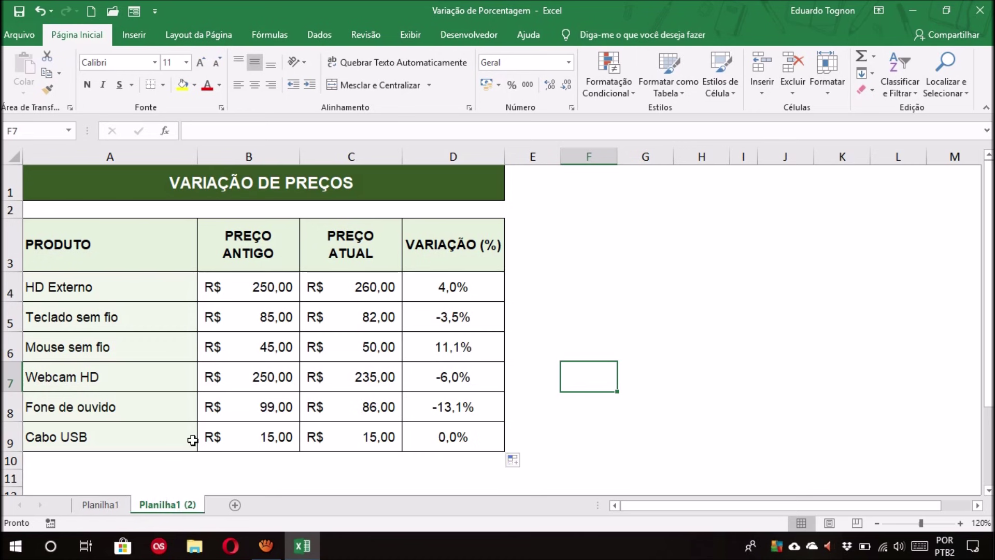
left_click(262, 439)
left_click(381, 429)
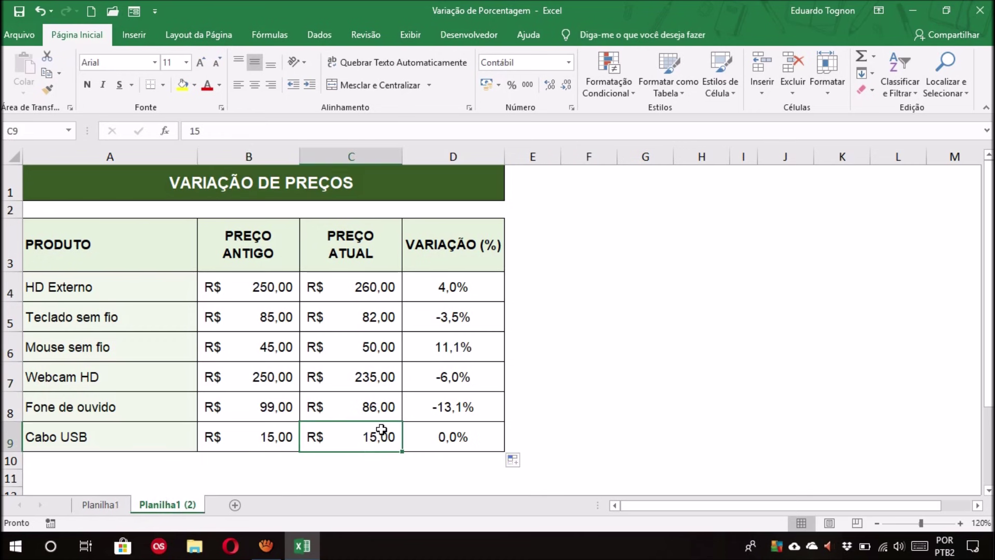
left_click(481, 437)
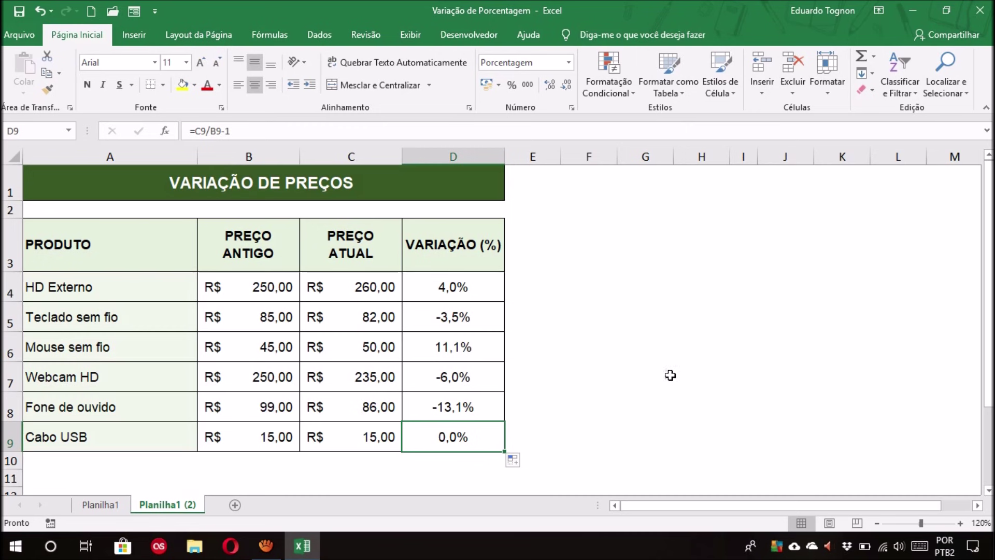
left_click(451, 316)
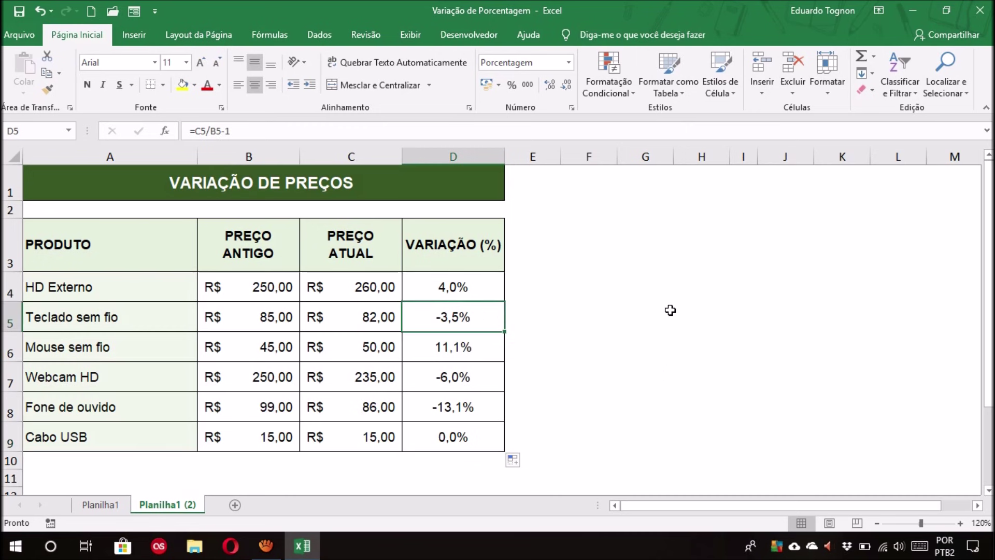